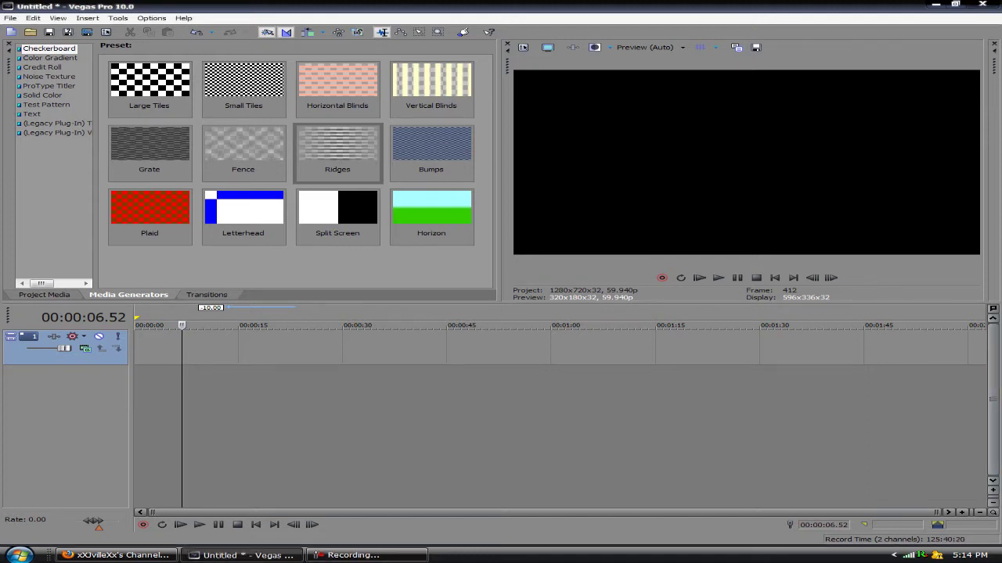
# Narrow the video preview to give the media generators area more width
pyautogui.click(196, 348)
pyautogui.press('Right')
pyautogui.press('Right')
pyautogui.press('Right')
pyautogui.press('Right')
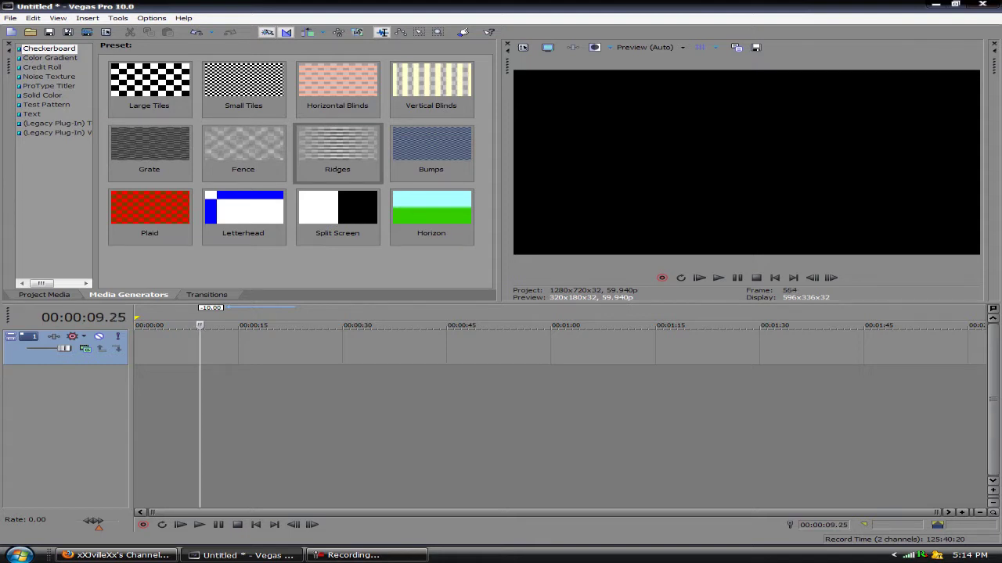
pyautogui.moveTo(499, 172); pyautogui.dragTo(612, 172)
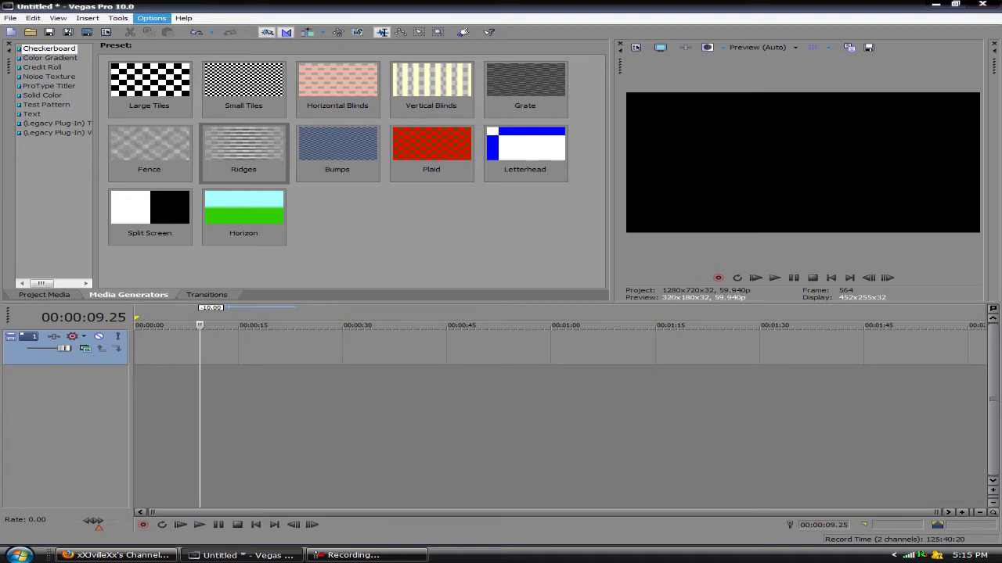
# Examine the Dynamic RAM Preview max setting in the video preferences
pyautogui.click(151, 18)
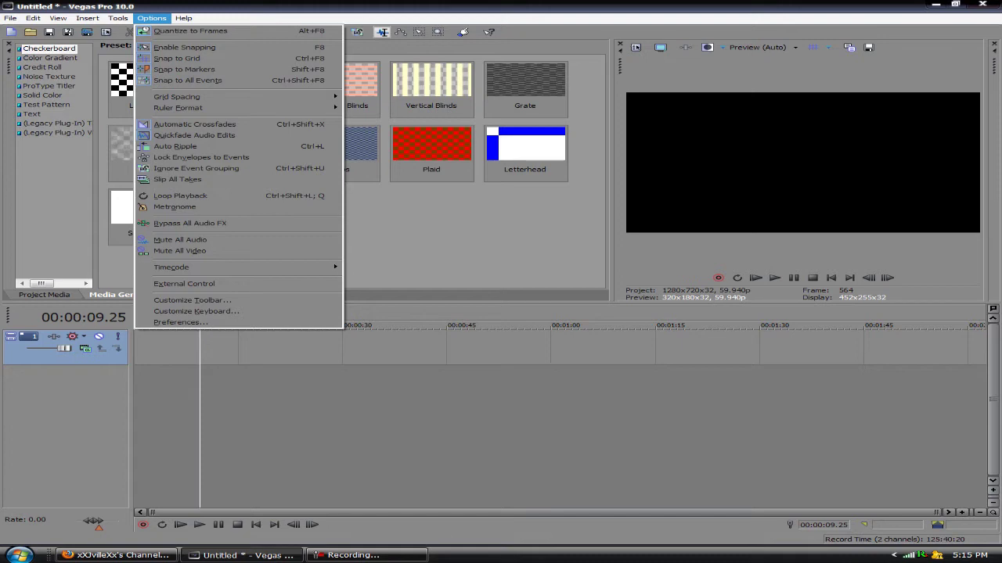
pyautogui.press('Escape')
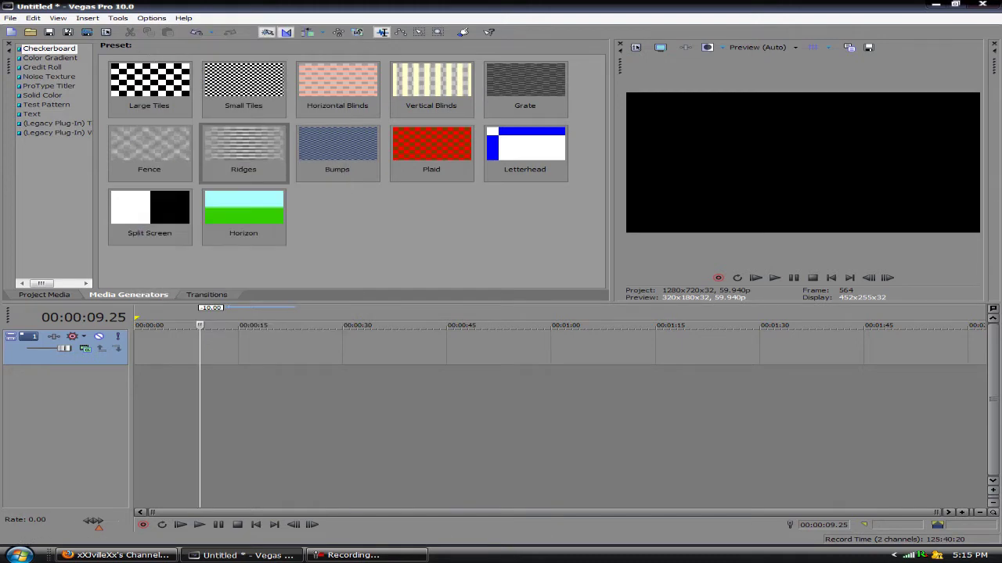
pyautogui.click(151, 17)
pyautogui.click(180, 311)
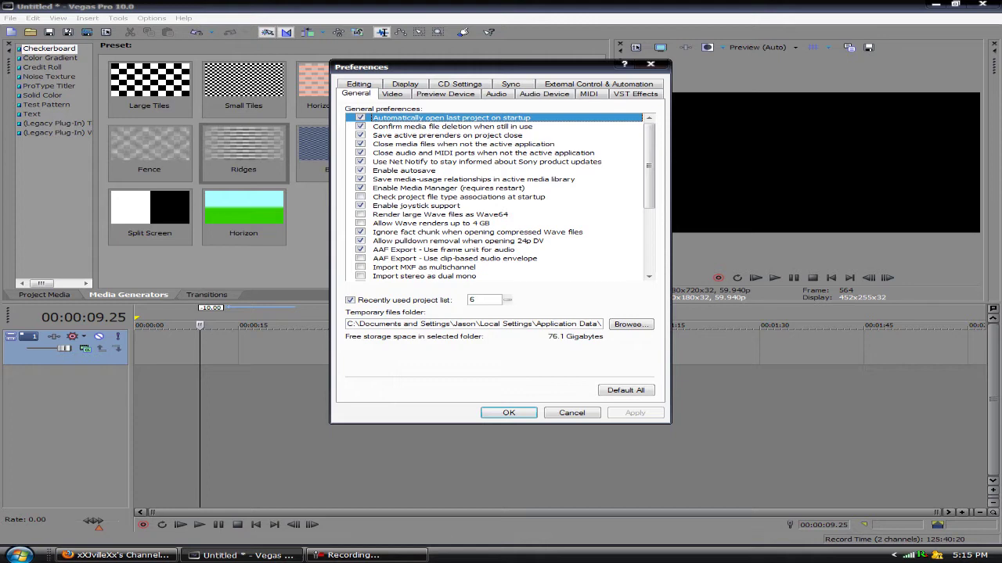
pyautogui.click(392, 93)
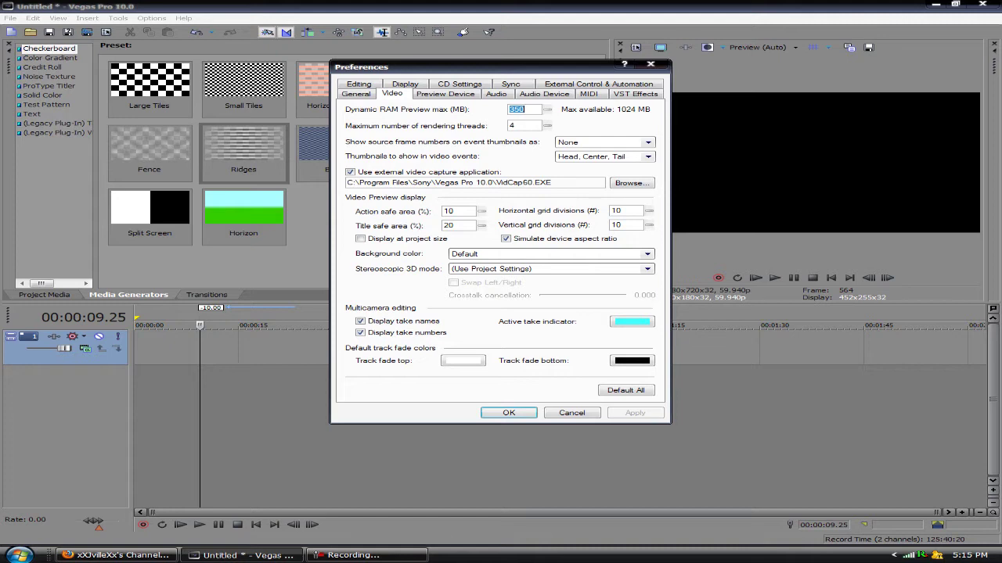
pyautogui.moveTo(524, 110); pyautogui.dragTo(509, 109)
pyautogui.moveTo(524, 110)
pyautogui.mouseDown()
pyautogui.moveTo(508, 109)
pyautogui.moveTo(524, 110)
pyautogui.mouseUp()
pyautogui.click(509, 412)
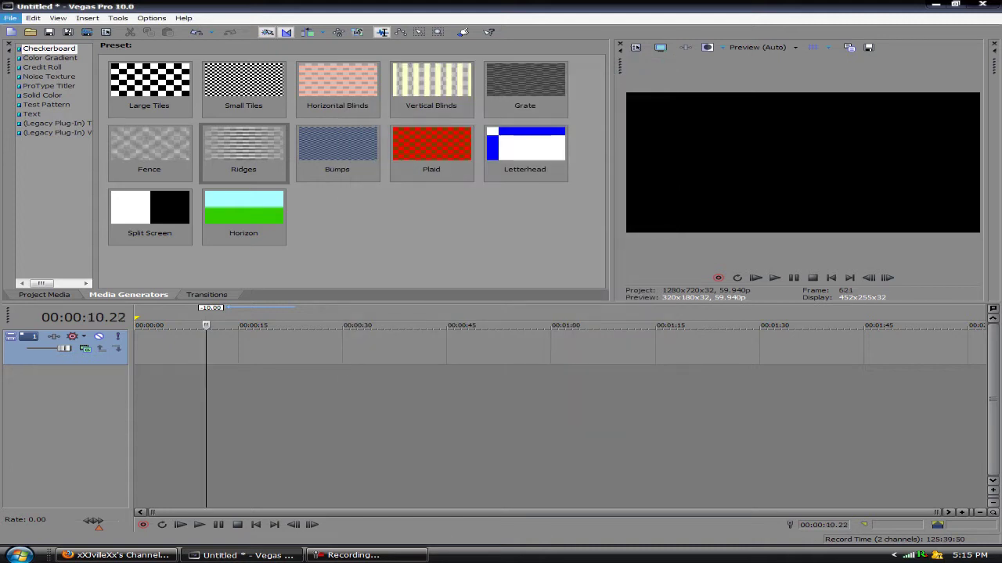
# Try to open the recent project mb.veg, as well as the last project in the recent files list
pyautogui.click(11, 18)
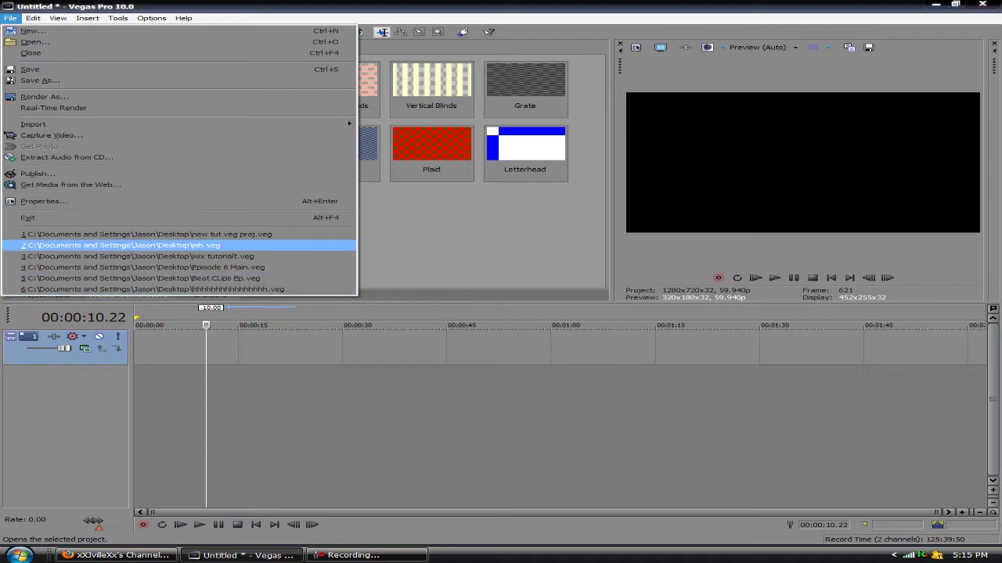
pyautogui.click(126, 245)
pyautogui.click(564, 212)
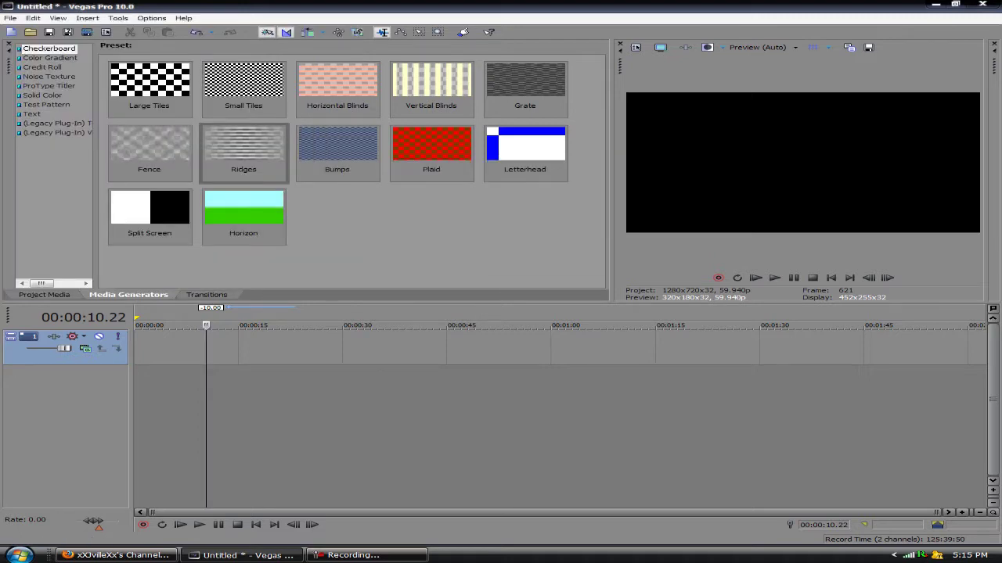
pyautogui.click(11, 17)
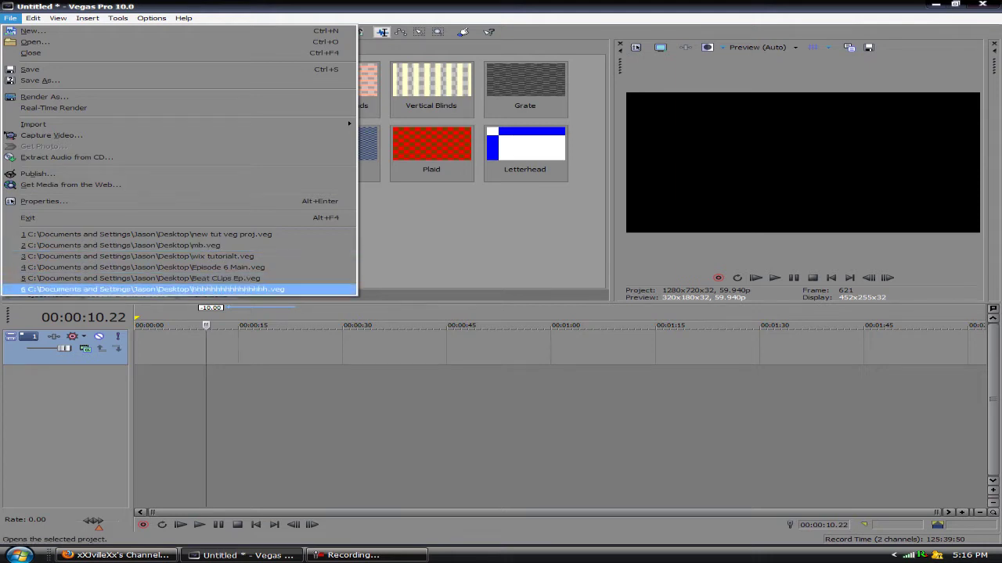
pyautogui.click(157, 288)
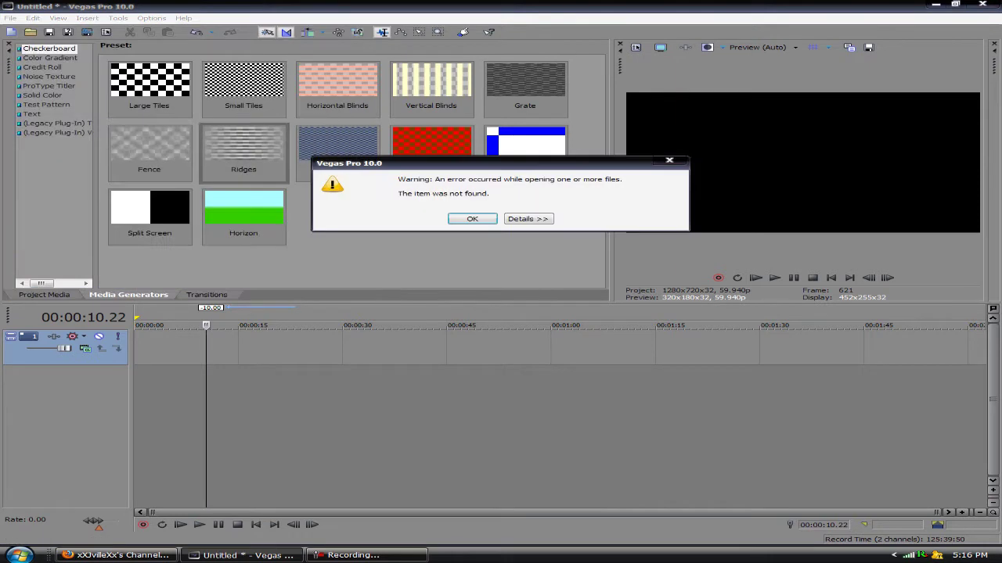
pyautogui.click(472, 218)
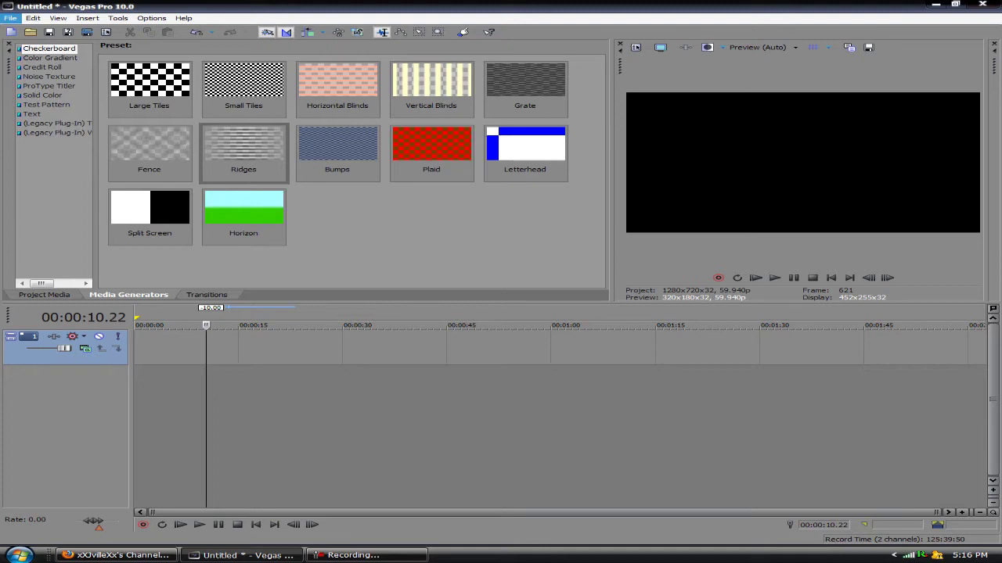
pyautogui.click(11, 17)
pyautogui.click(33, 30)
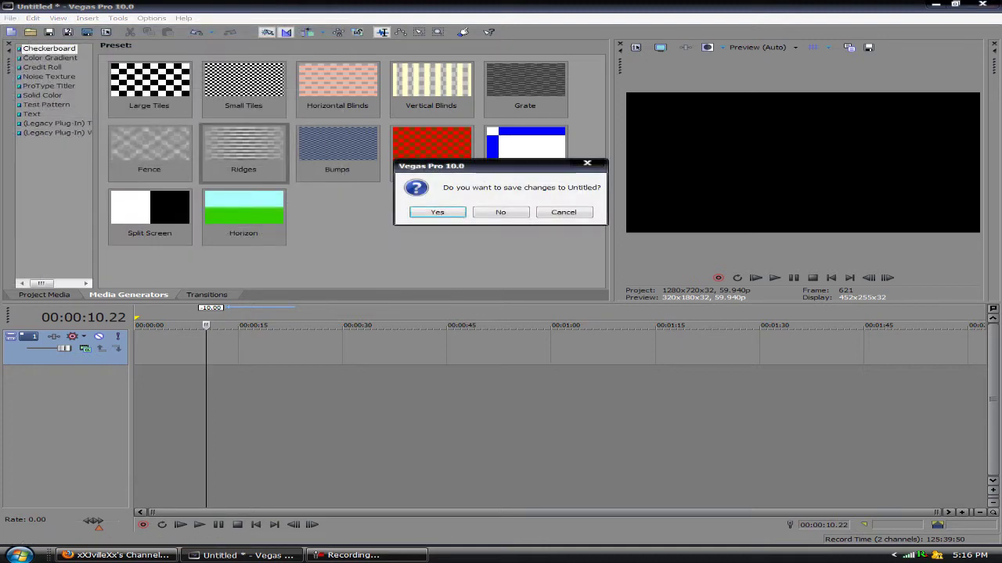
pyautogui.click(564, 212)
# Open Black ops ep 5.veg from the Vegas Projects(In Progess) folder on the Desktop without saving changes to the untitled project
pyautogui.click(11, 17)
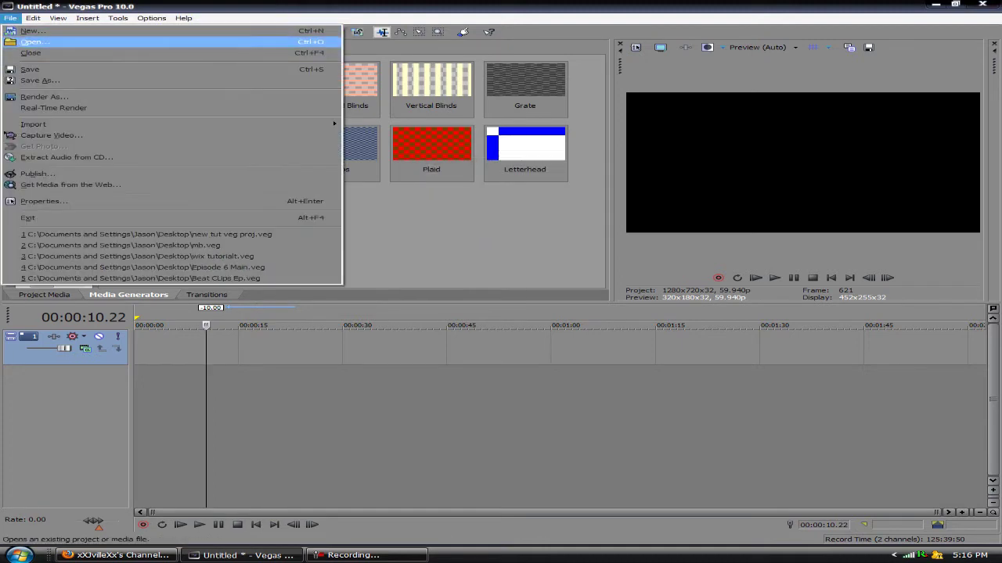
pyautogui.click(33, 42)
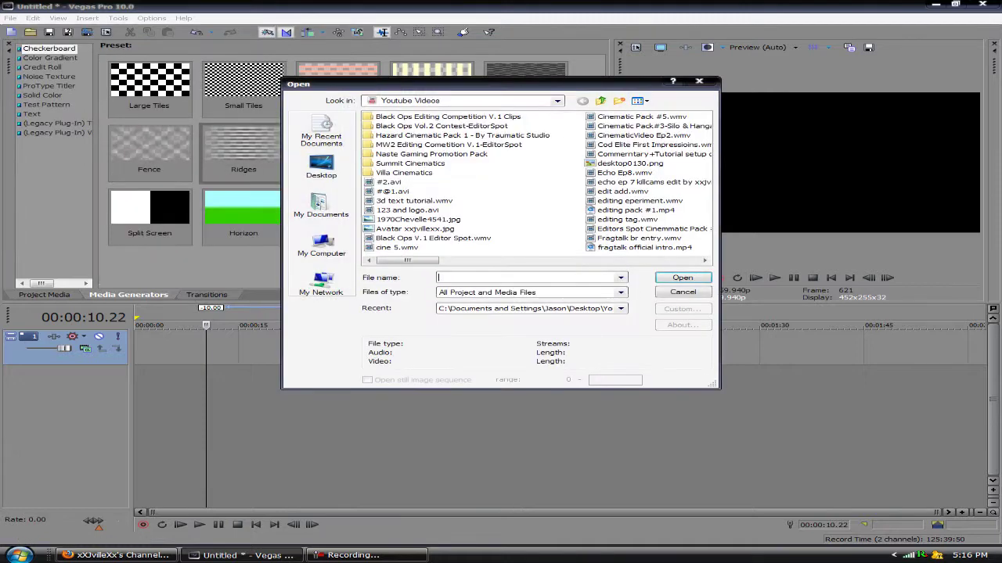
pyautogui.click(320, 166)
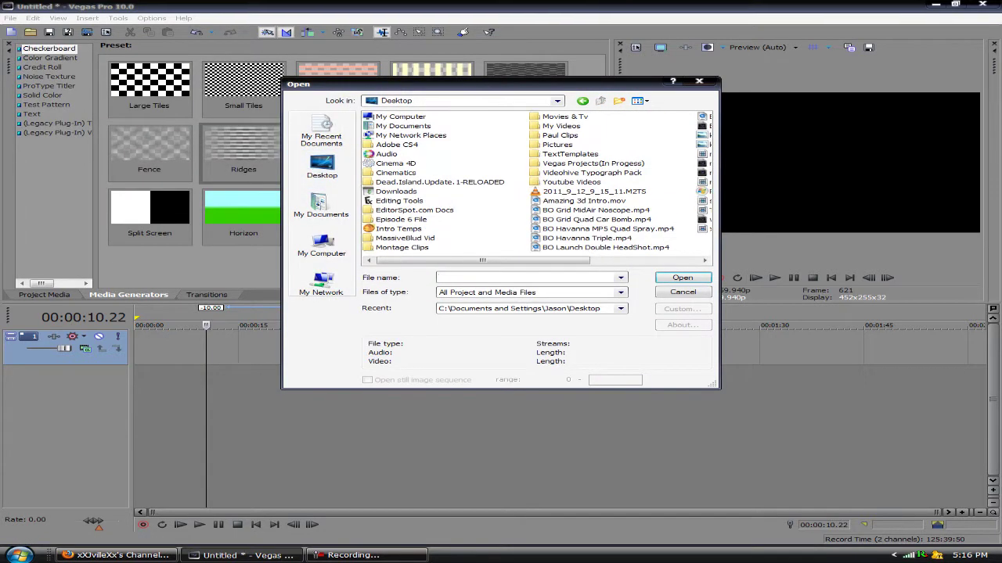
pyautogui.click(592, 173)
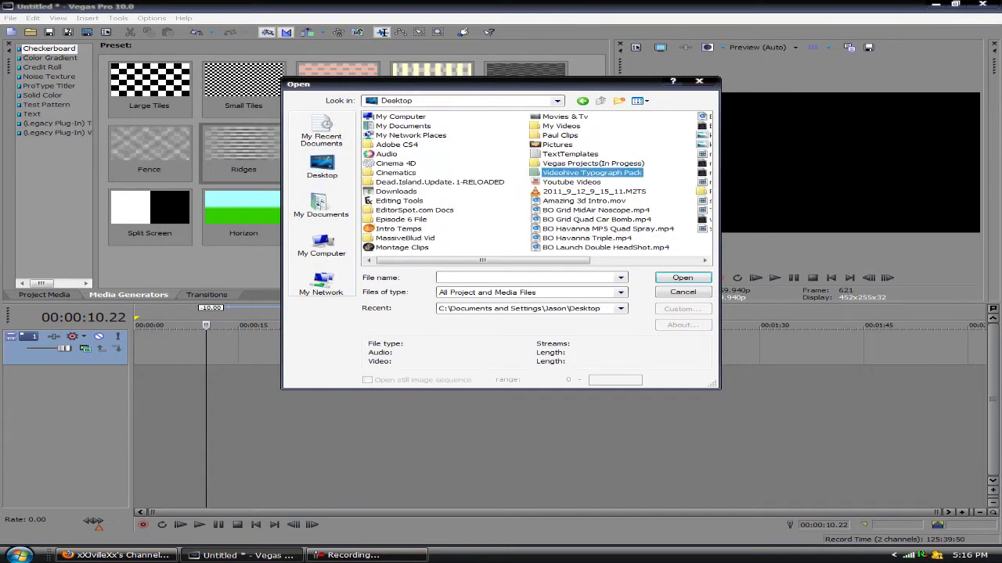
pyautogui.doubleClick(592, 163)
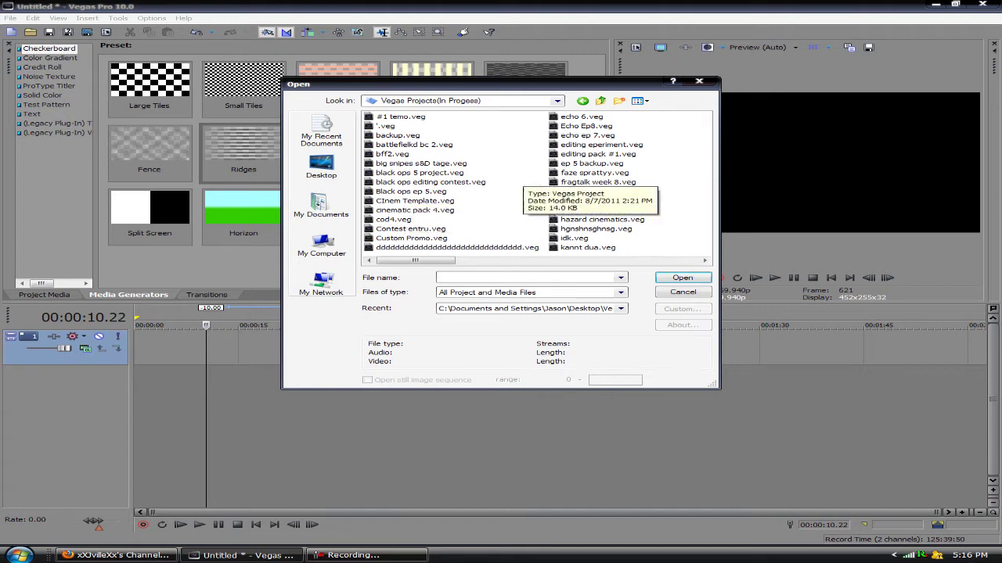
pyautogui.hscroll(1, 520, 180)
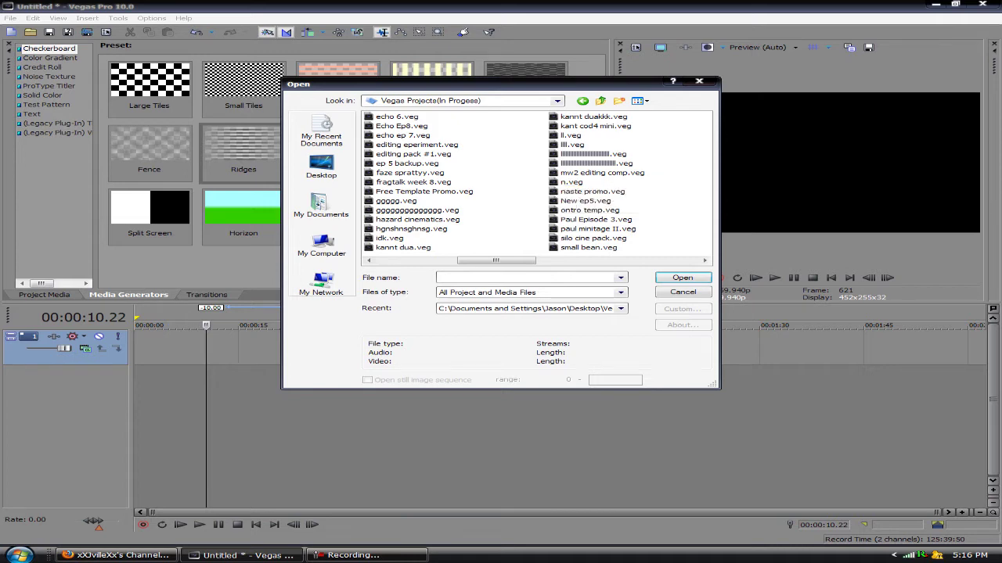
pyautogui.hscroll(-1, 536, 181)
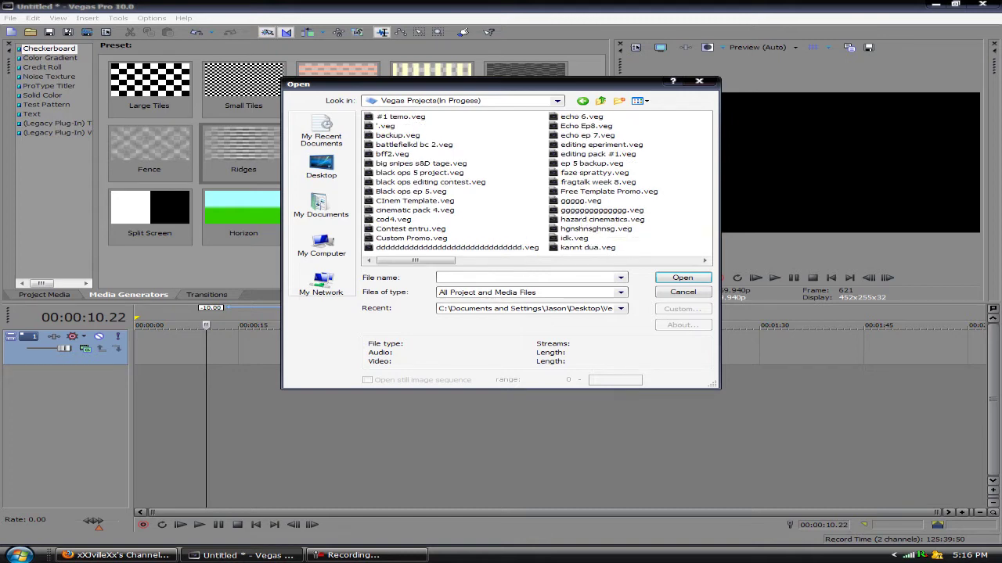
pyautogui.doubleClick(410, 191)
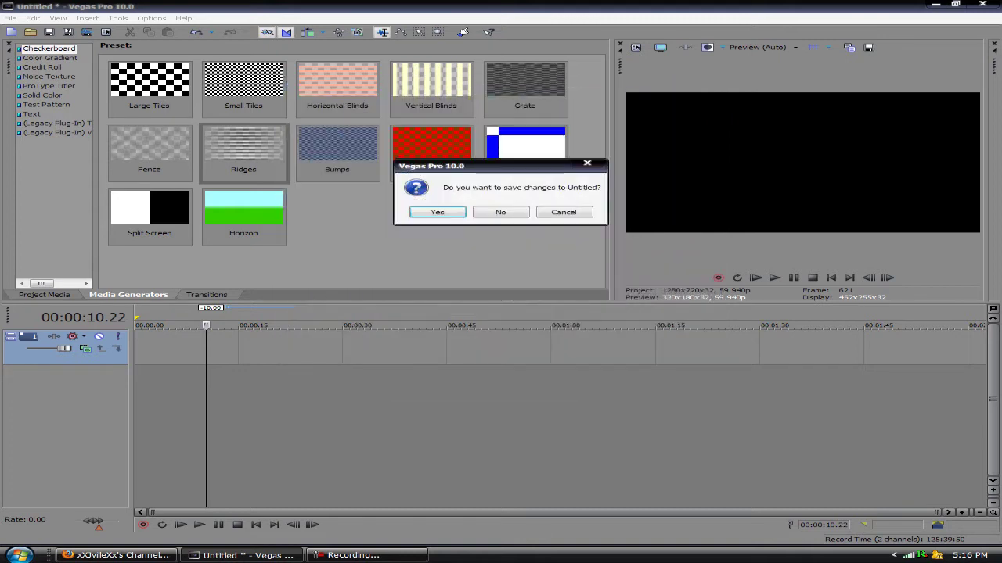
pyautogui.click(500, 213)
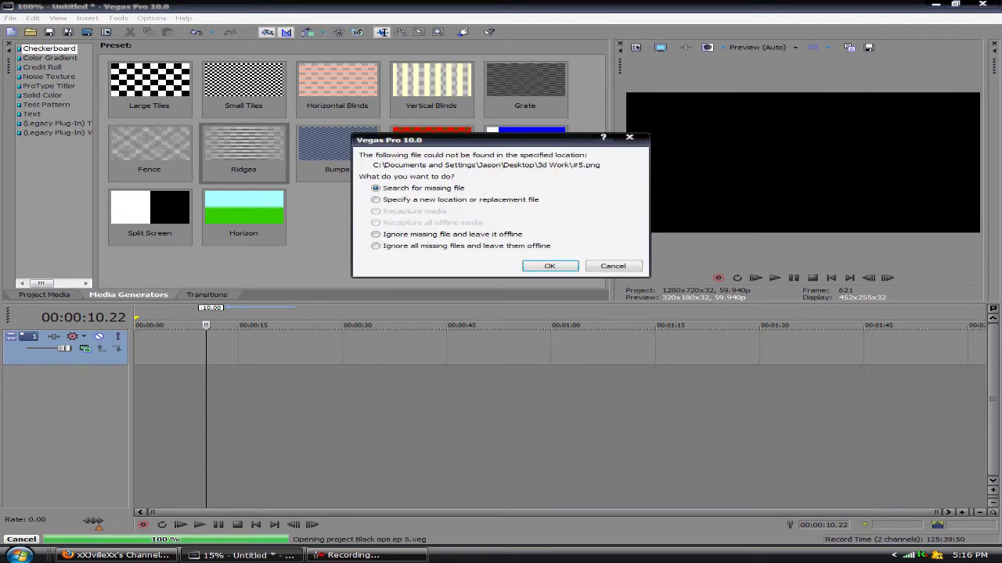
# Ignore all missing media files and leave them offline while the project loads
pyautogui.click(376, 247)
pyautogui.click(550, 266)
pyautogui.press('Return')
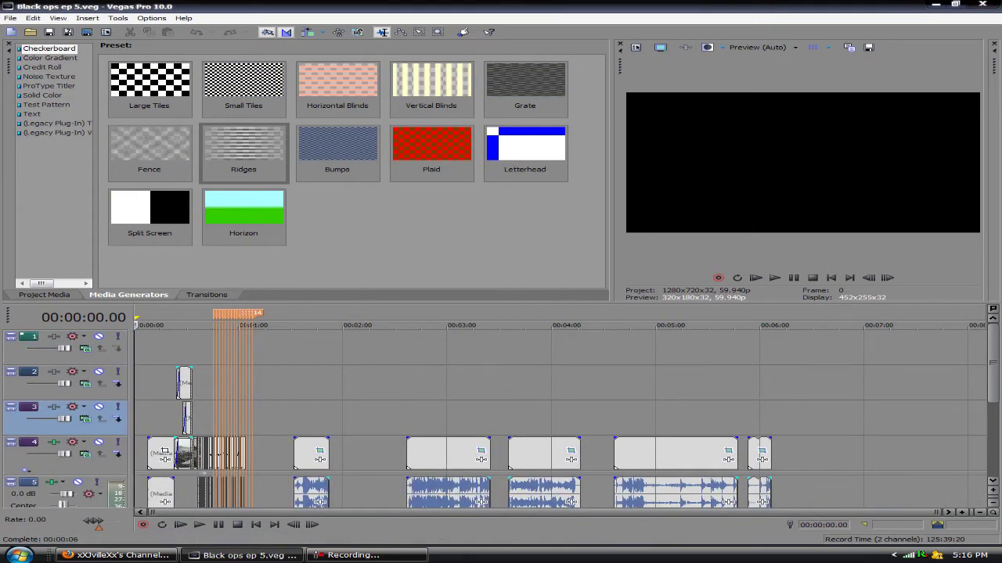
# Select the timeline range from about 00:00:40.51 to 00:00:46.24 and enlarge the video preview
pyautogui.scroll(4, 560, 419)
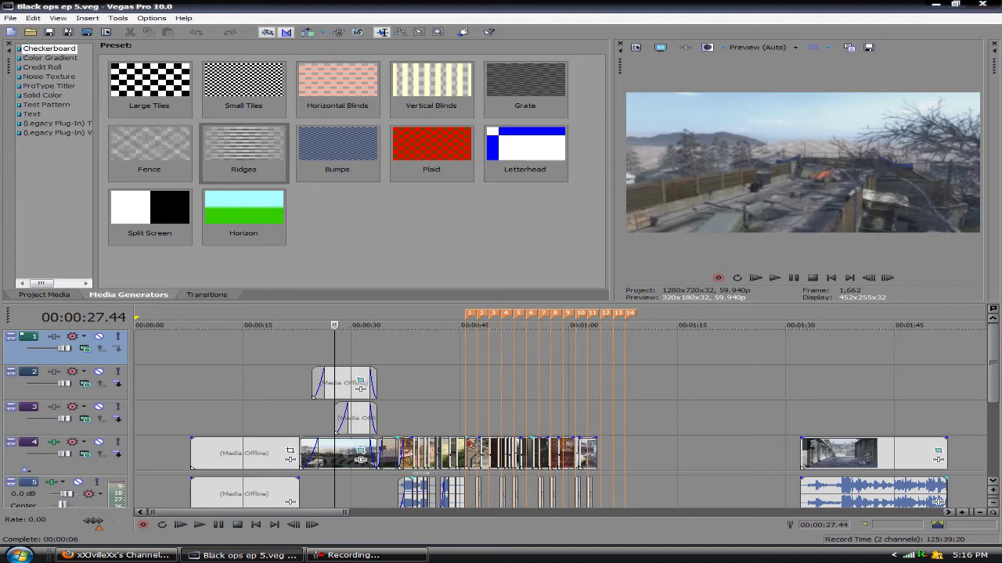
pyautogui.scroll(-1, 324, 419)
pyautogui.click(324, 419)
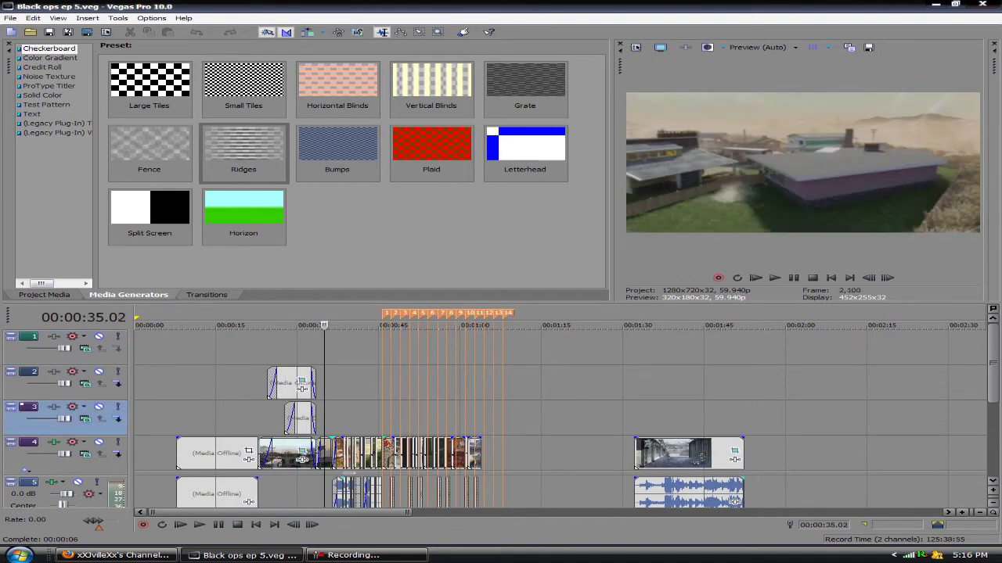
pyautogui.press('Down')
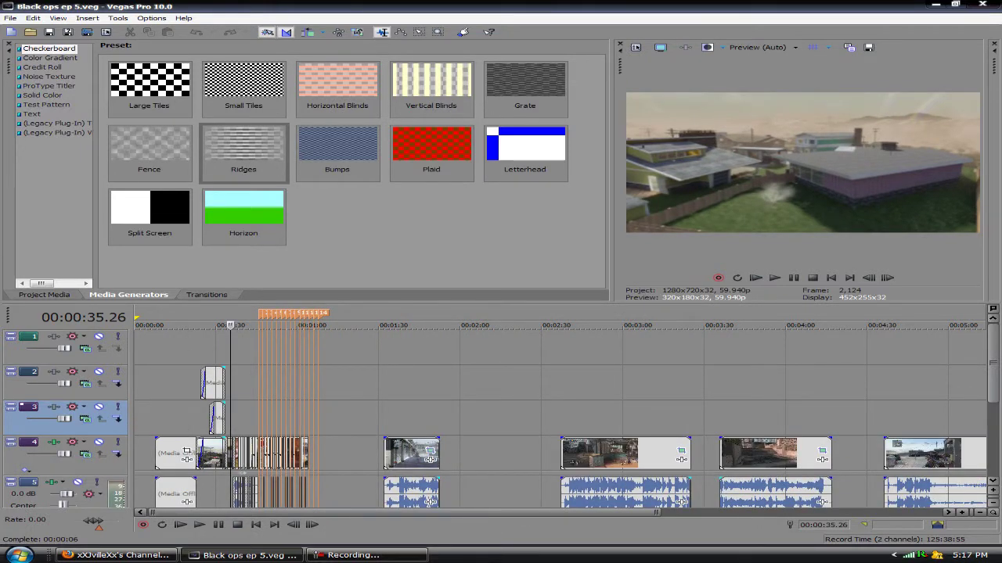
pyautogui.scroll(5, 551, 415)
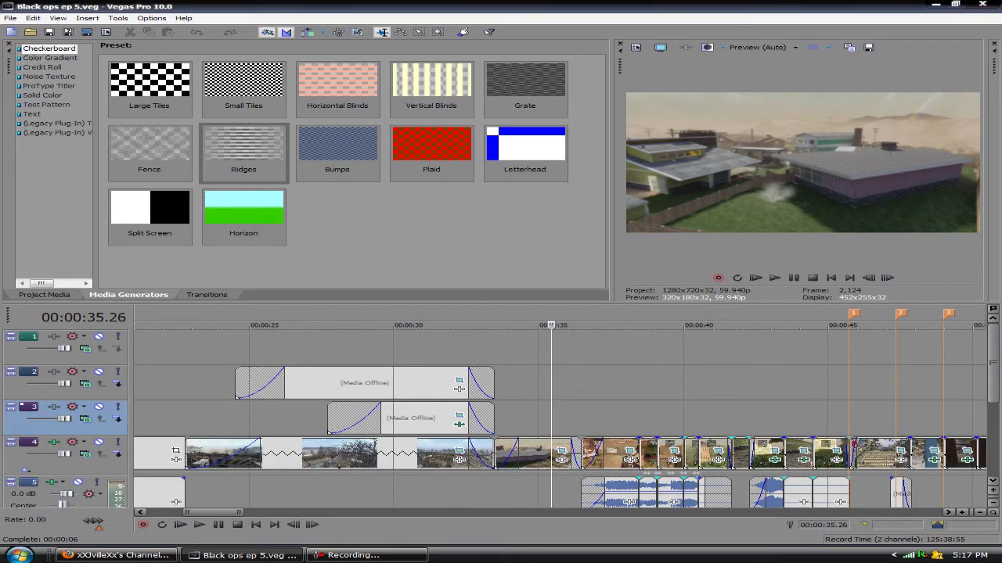
pyautogui.moveTo(868, 415); pyautogui.dragTo(708, 415)
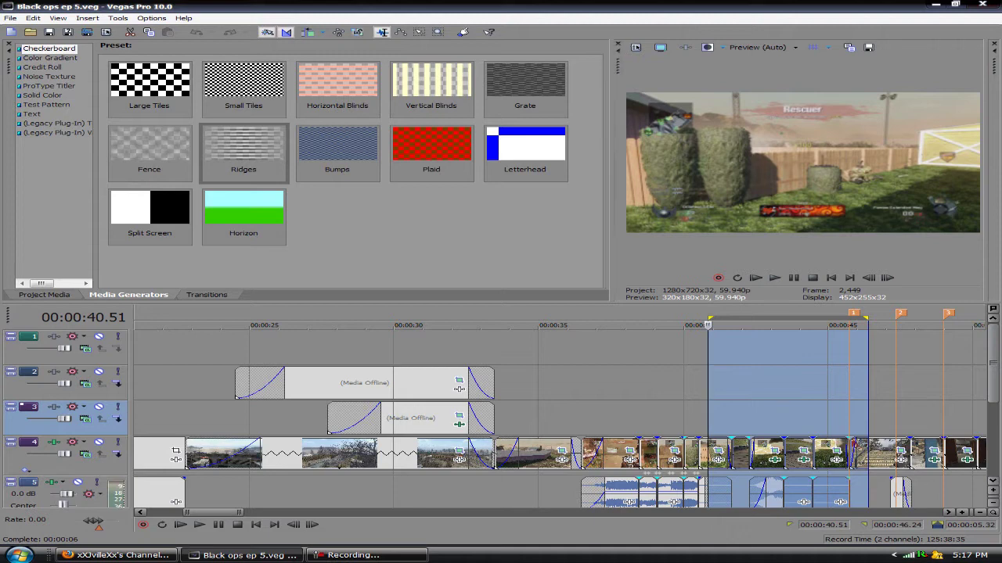
pyautogui.moveTo(611, 172); pyautogui.dragTo(545, 172)
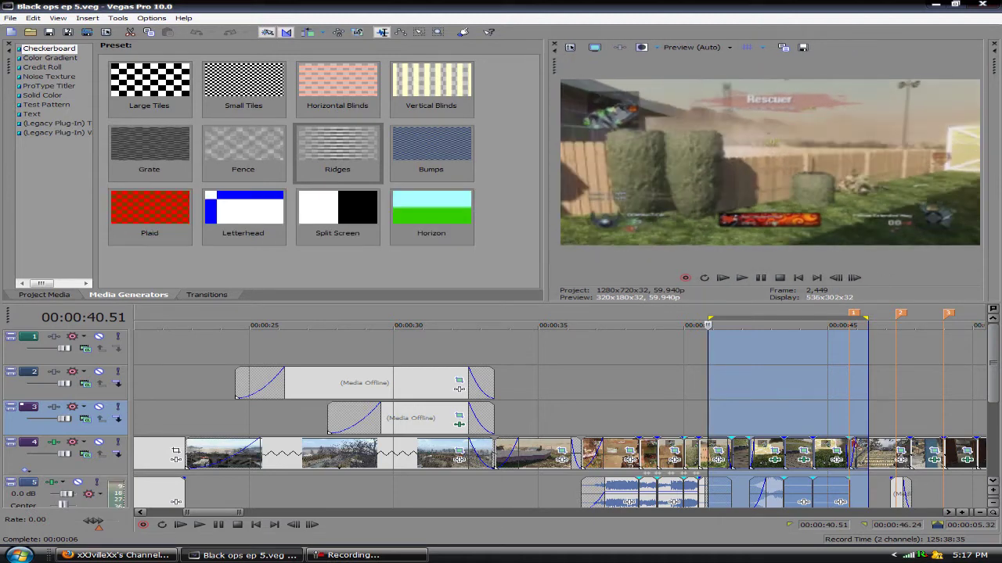
# Play back the clips in the range starting at about 00:00:40.51 to check them in the preview
pyautogui.click(719, 419)
pyautogui.click(726, 419)
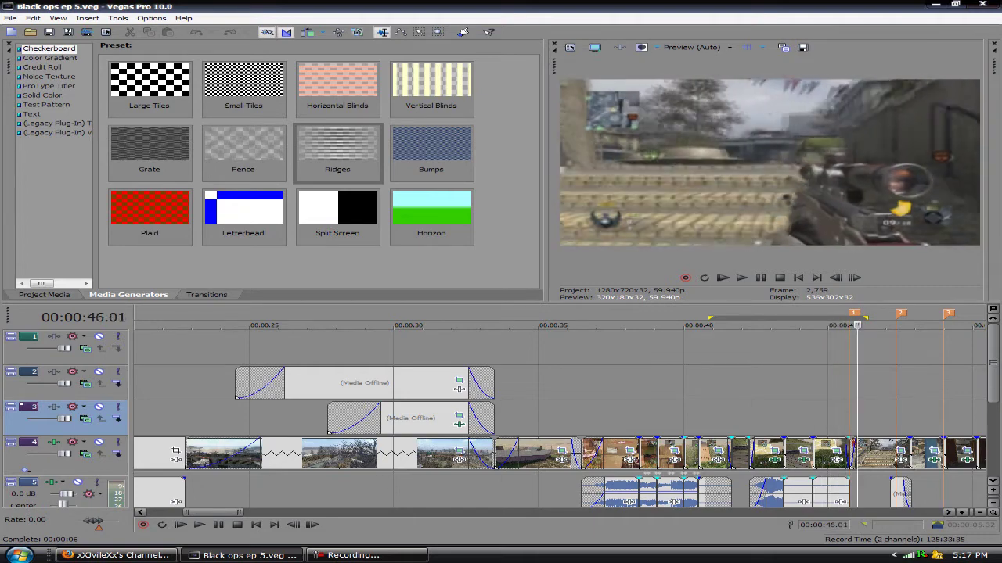
pyautogui.press('space')
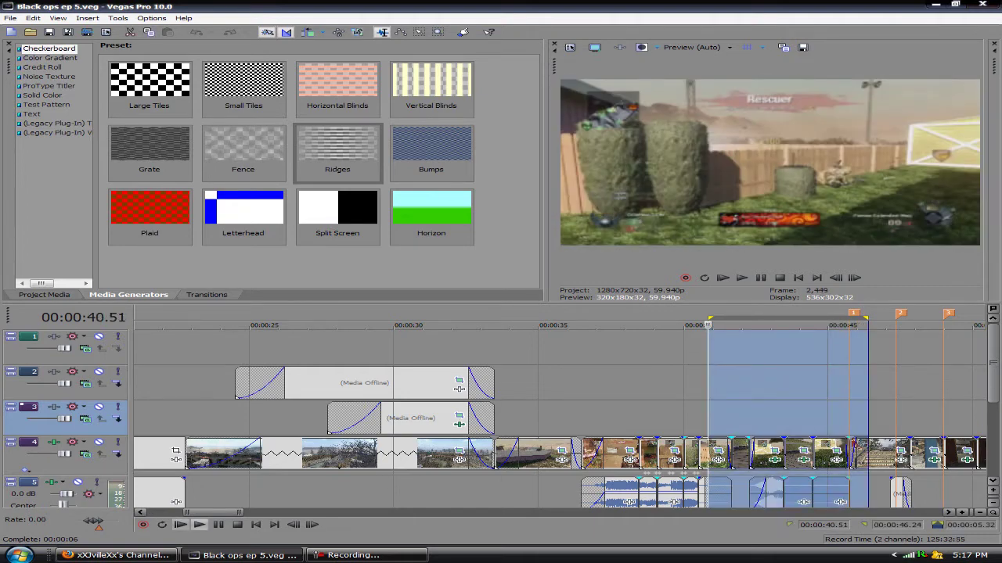
pyautogui.click(199, 526)
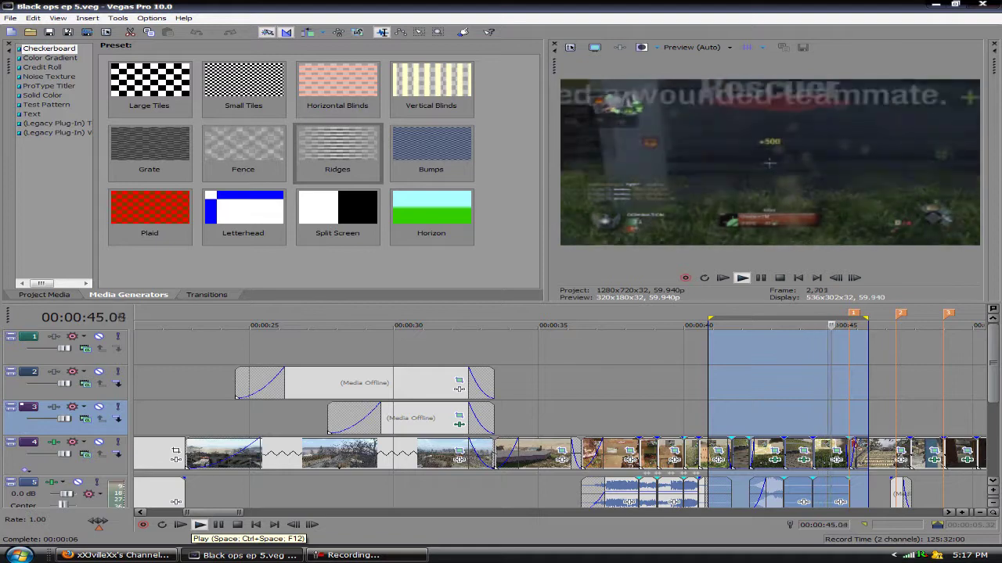
pyautogui.press('space')
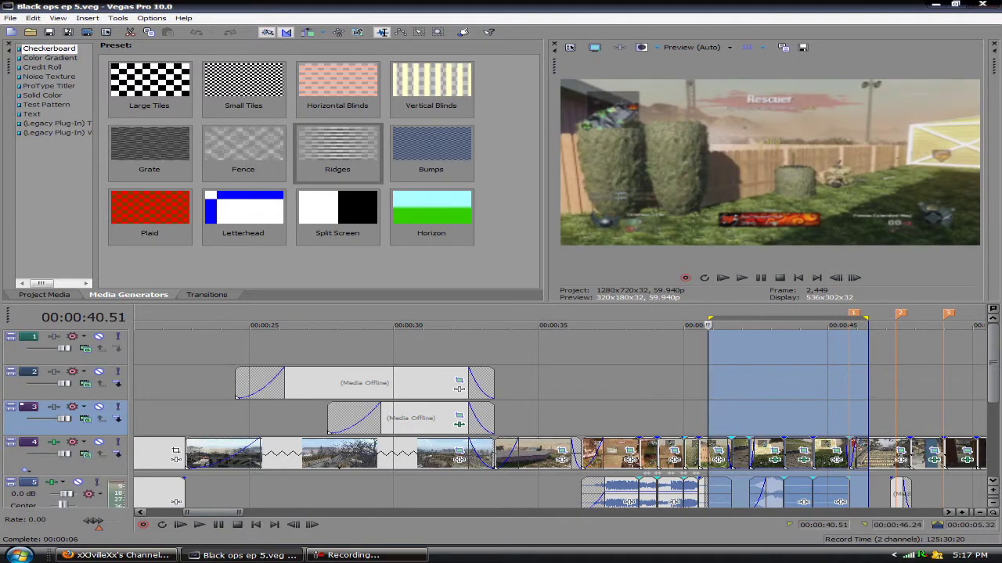
pyautogui.click(707, 383)
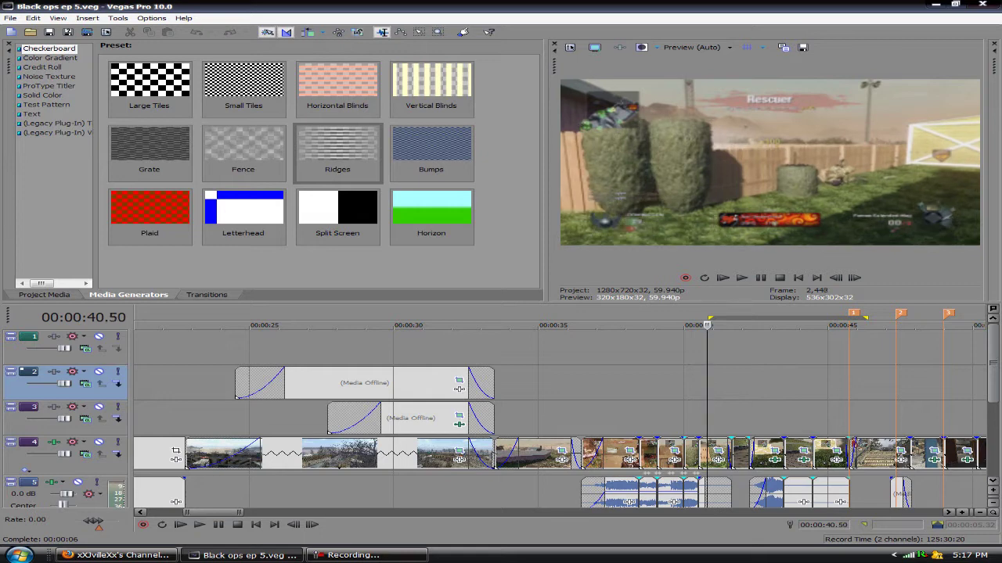
pyautogui.press('space')
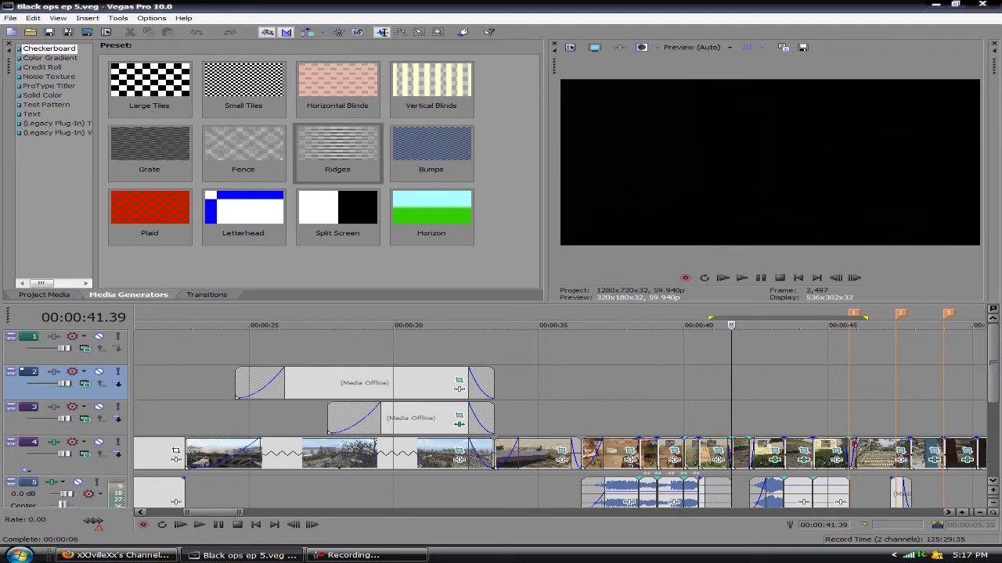
# Look through the project media and the available transitions
pyautogui.click(207, 295)
pyautogui.click(45, 295)
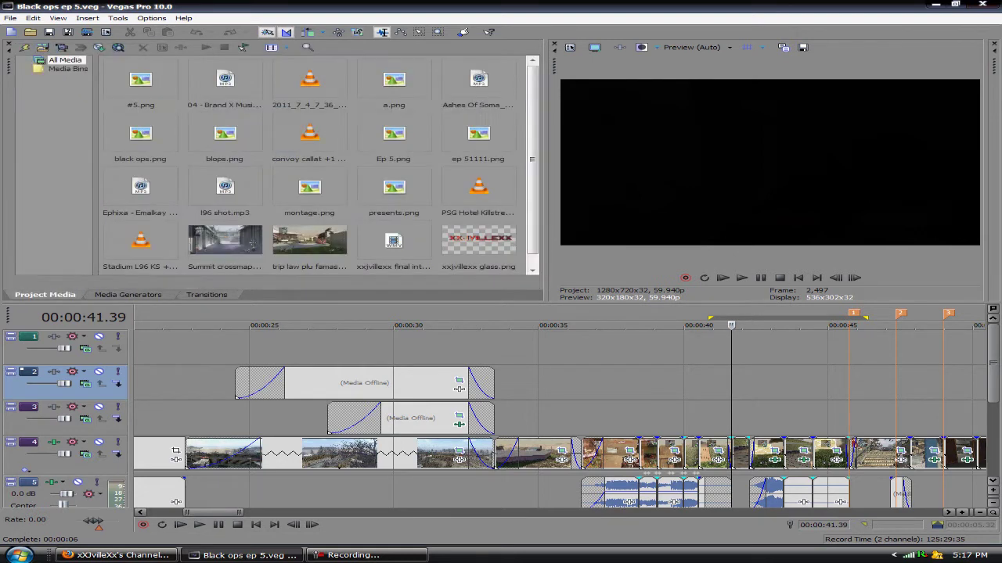
pyautogui.click(207, 295)
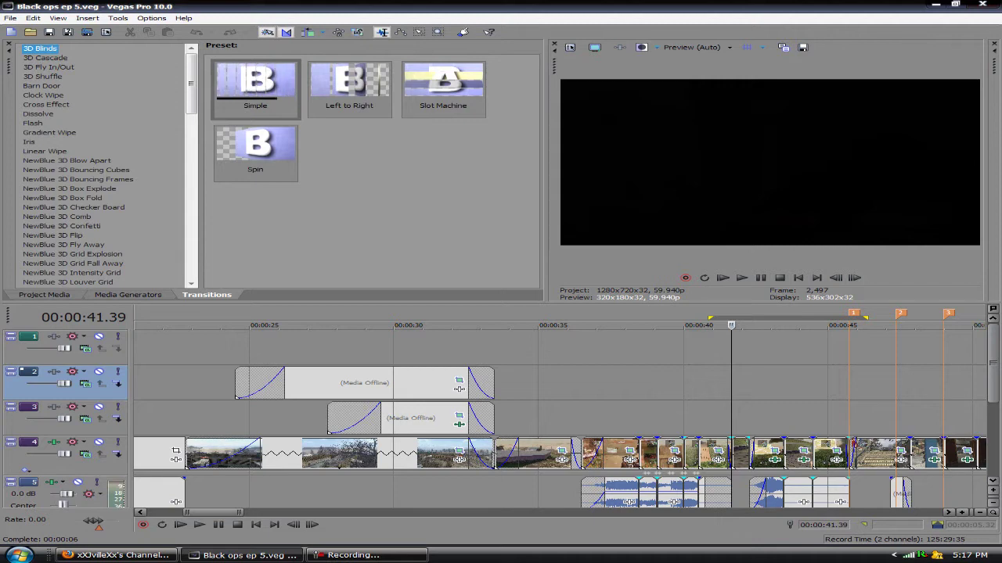
# Show the Video FX window and browse the Add Noise presets
pyautogui.click(58, 18)
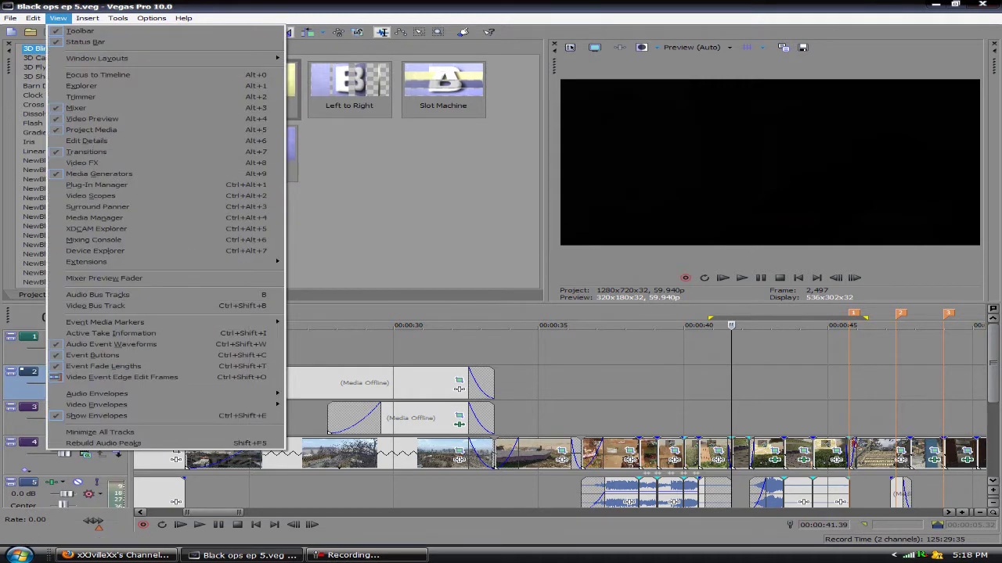
pyautogui.press('Down')
pyautogui.press('Down')
pyautogui.press('Down')
pyautogui.press('Down')
pyautogui.press('Down')
pyautogui.press('Up')
pyautogui.press('Down')
pyautogui.press('Down')
pyautogui.press('Down')
pyautogui.press('Down')
pyautogui.press('Down')
pyautogui.press('Down')
pyautogui.press('Down')
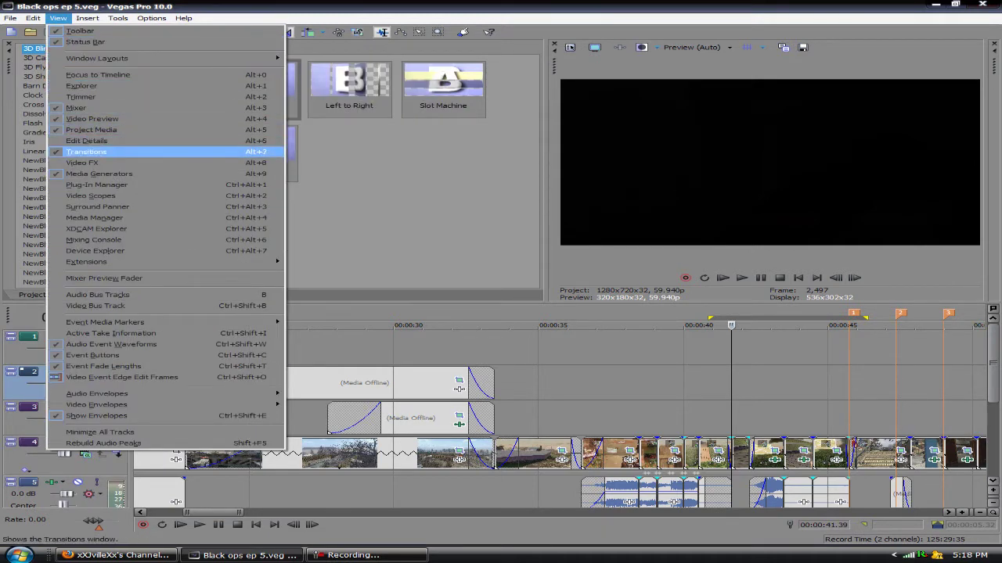
pyautogui.press('Down')
pyautogui.press('Return')
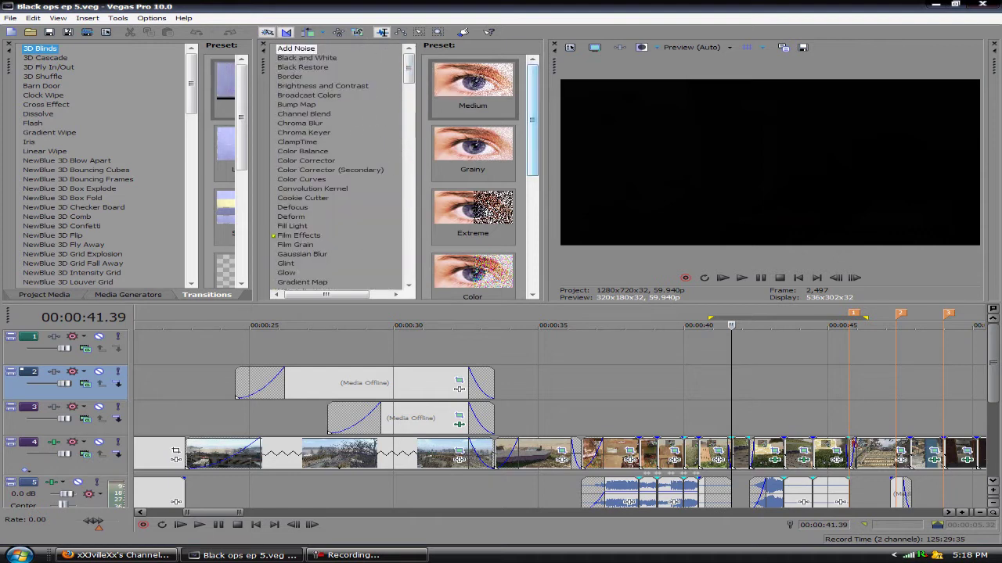
pyautogui.scroll(-1, 473, 177)
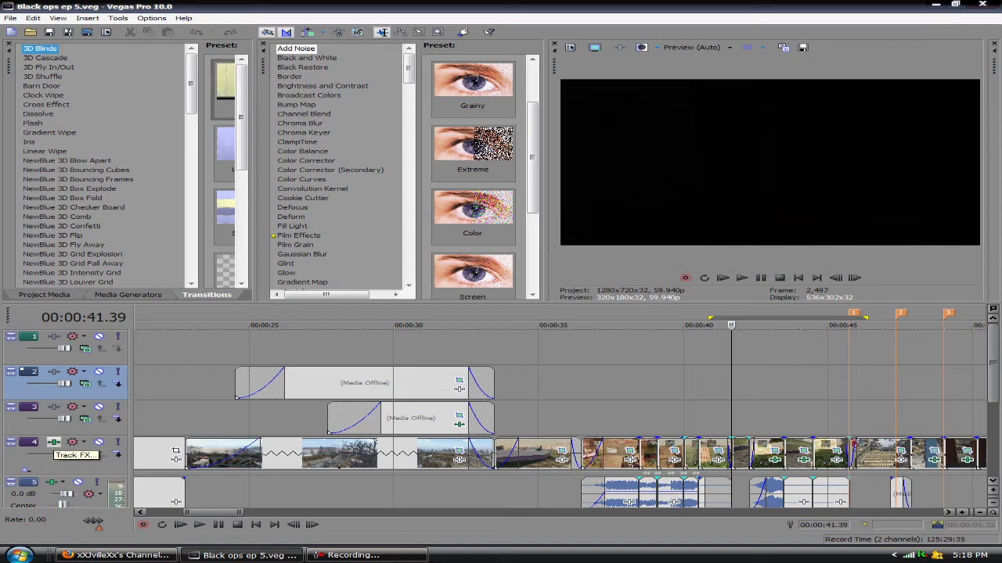
# Review the effects applied to video track 4 and close its Video Track FX window
pyautogui.click(54, 443)
pyautogui.click(53, 442)
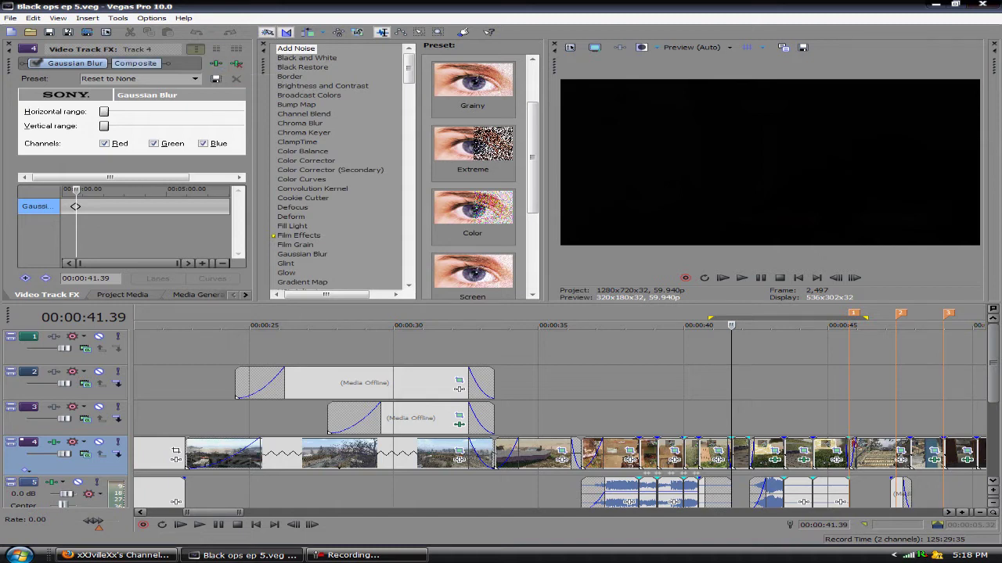
pyautogui.click(9, 44)
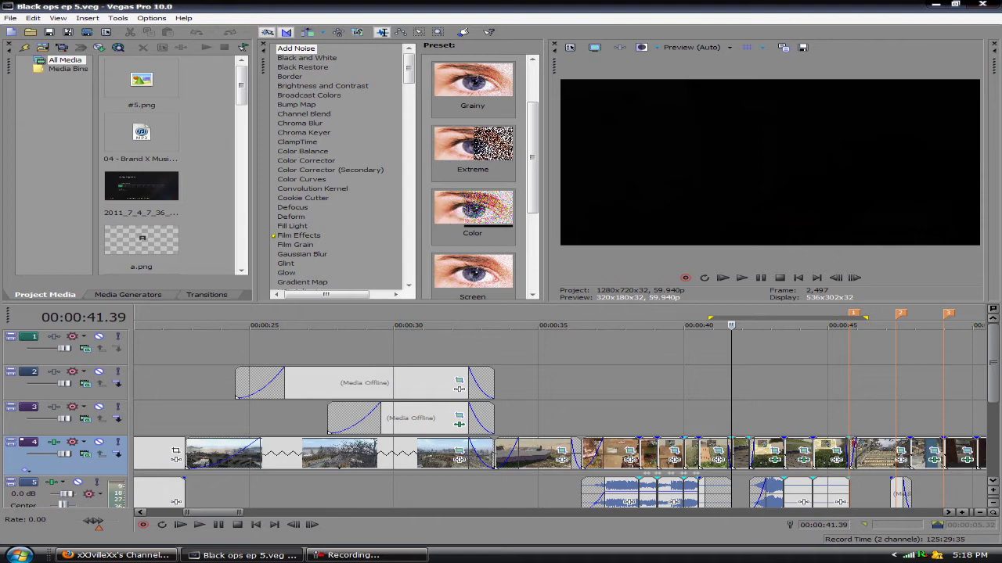
# Apply the Add Noise effect's Extreme preset to all of video track 4 and close the track effects window
pyautogui.click(473, 148)
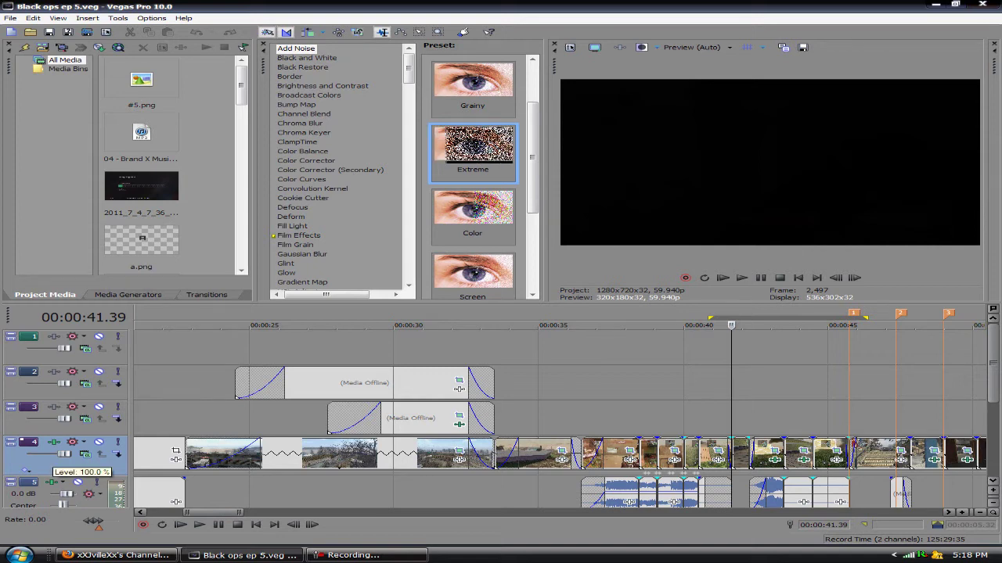
pyautogui.moveTo(472, 149); pyautogui.dragTo(55, 456)
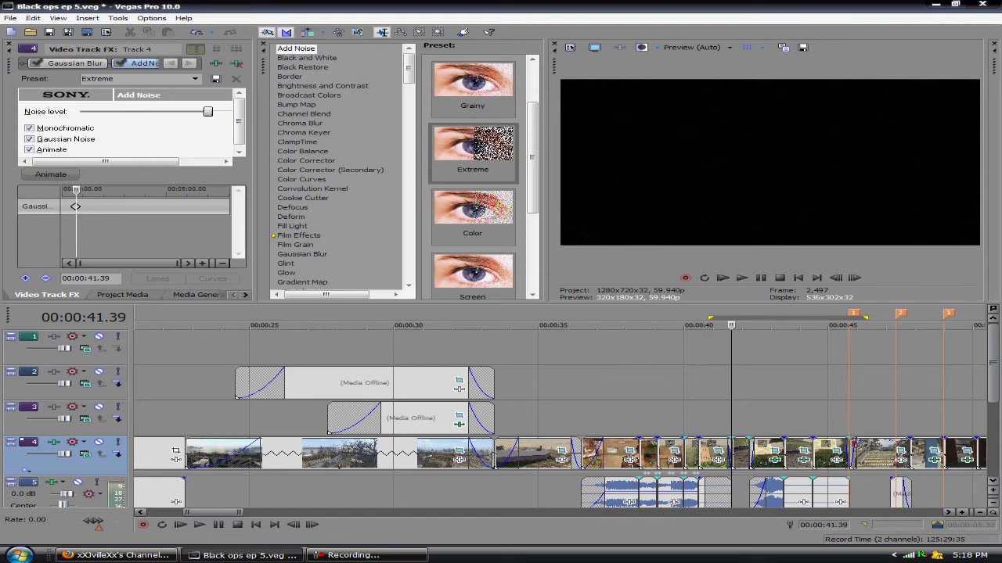
pyautogui.click(9, 44)
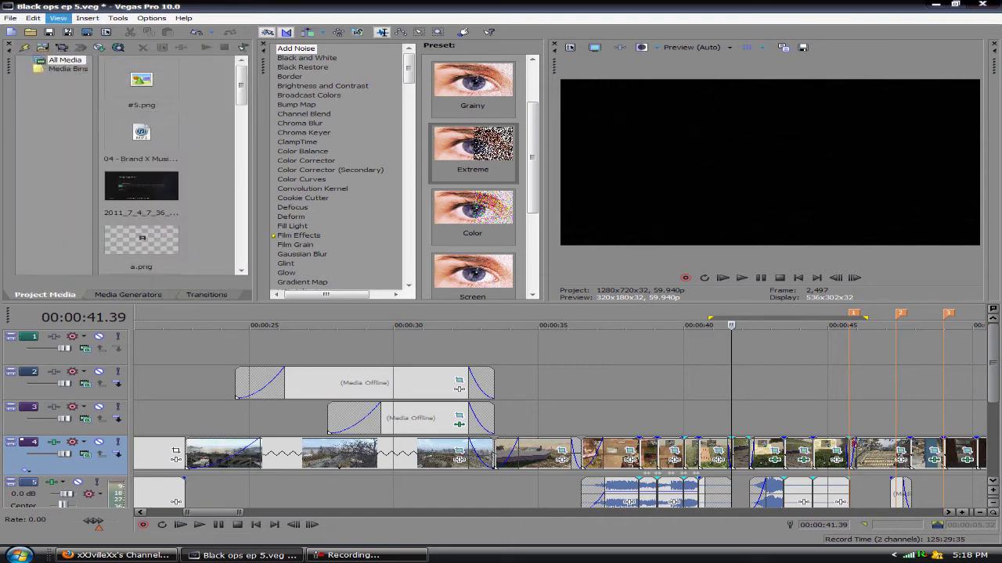
# Resize the docked windows so the project media area is wider and the video preview slightly narrower
pyautogui.click(57, 17)
pyautogui.click(58, 18)
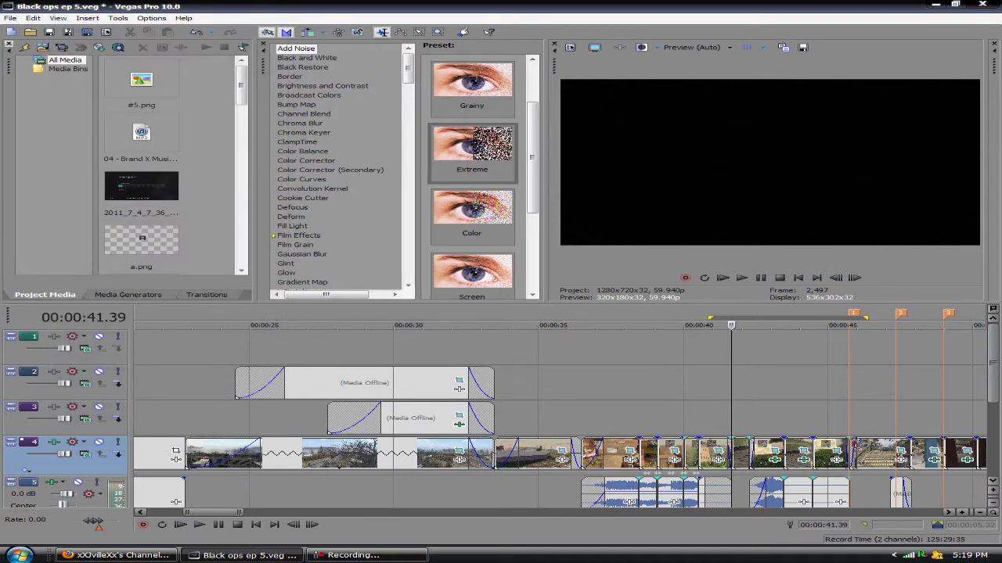
pyautogui.moveTo(417, 180)
pyautogui.mouseDown()
pyautogui.moveTo(297, 180)
pyautogui.moveTo(413, 180)
pyautogui.mouseUp()
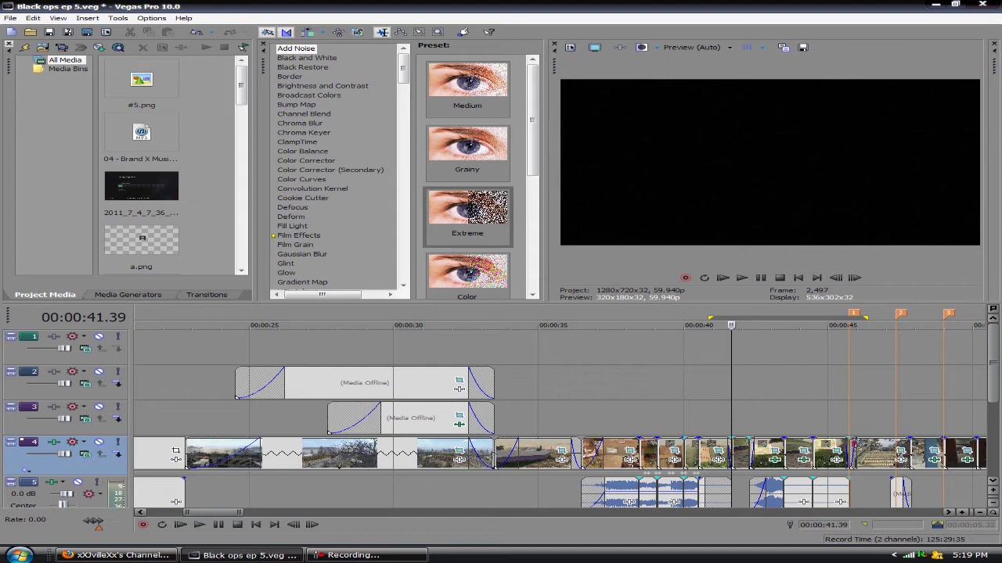
pyautogui.moveTo(555, 67); pyautogui.dragTo(708, 79)
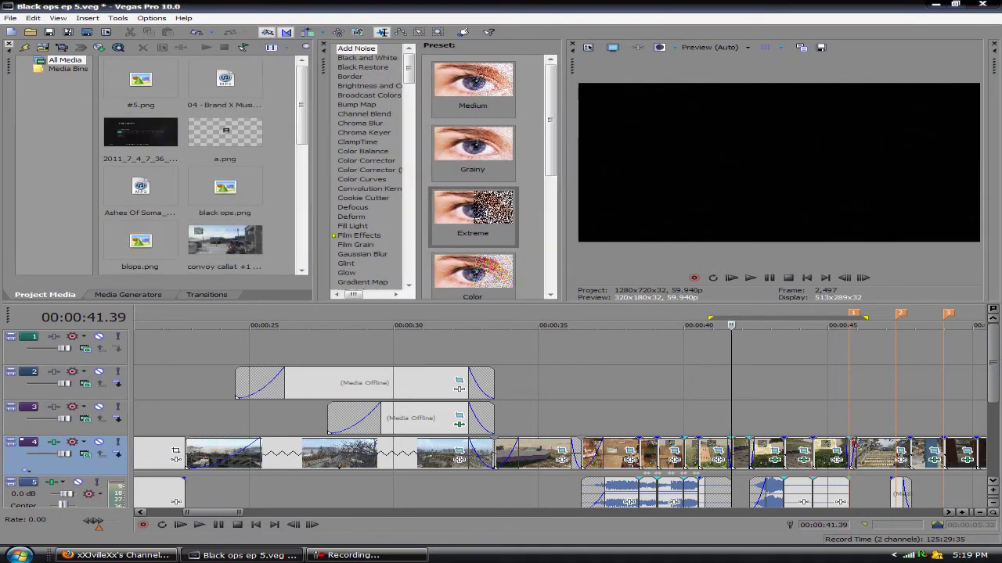
# Check the noise effect in the preview at 00:00:35.56 and play back from about 00:00:24
pyautogui.press('alt')
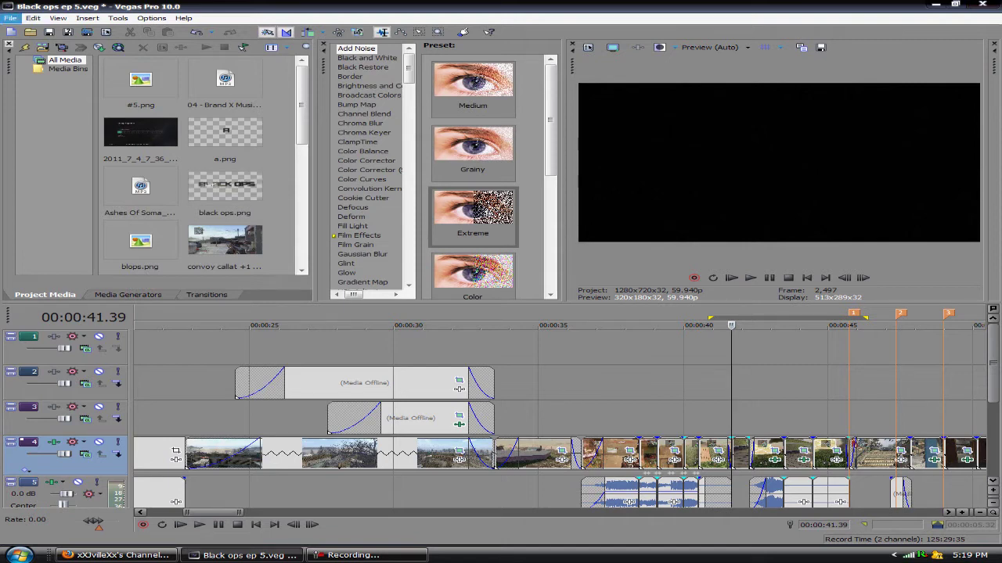
pyautogui.click(10, 18)
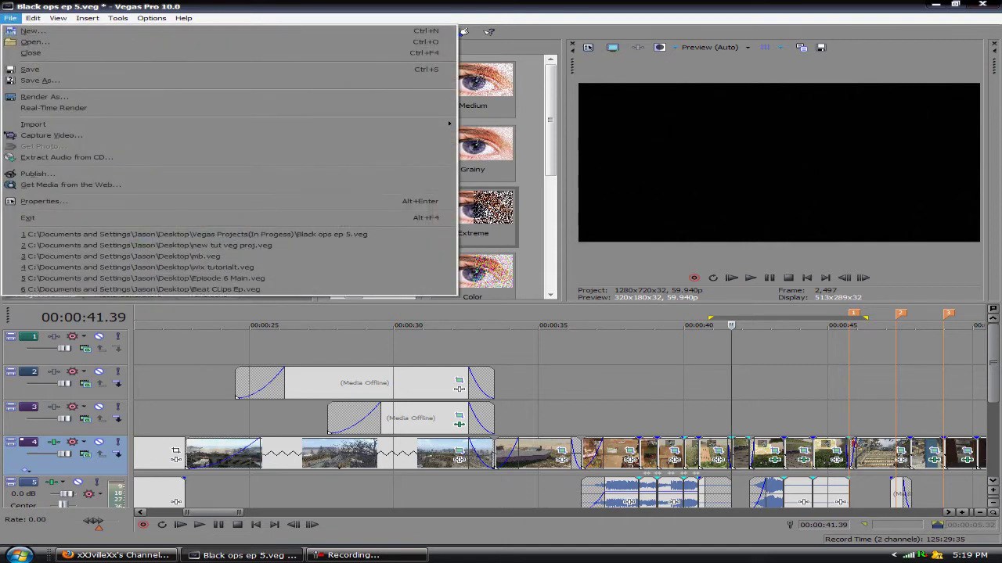
pyautogui.press('Escape')
pyautogui.click(565, 344)
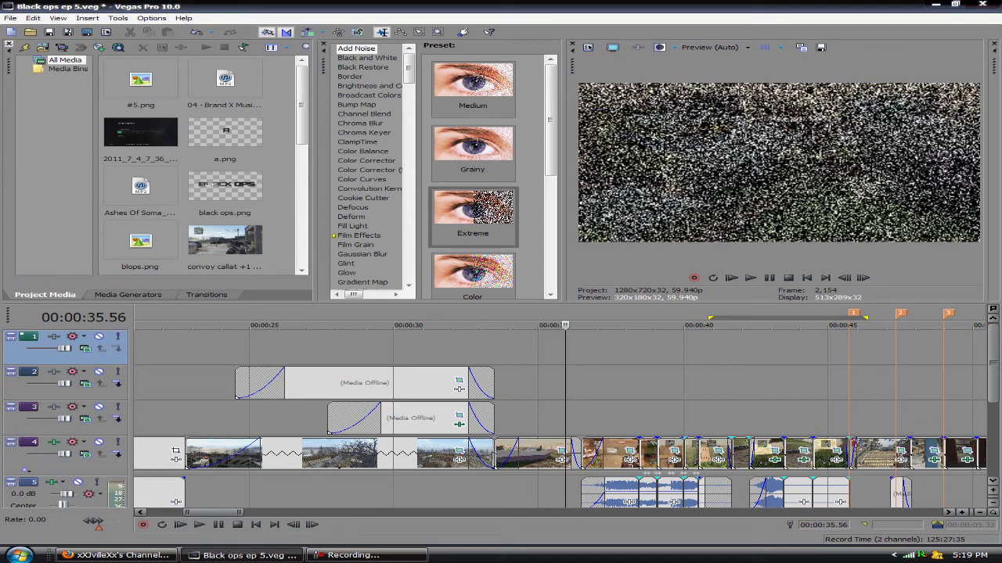
pyautogui.click(224, 418)
pyautogui.press('space')
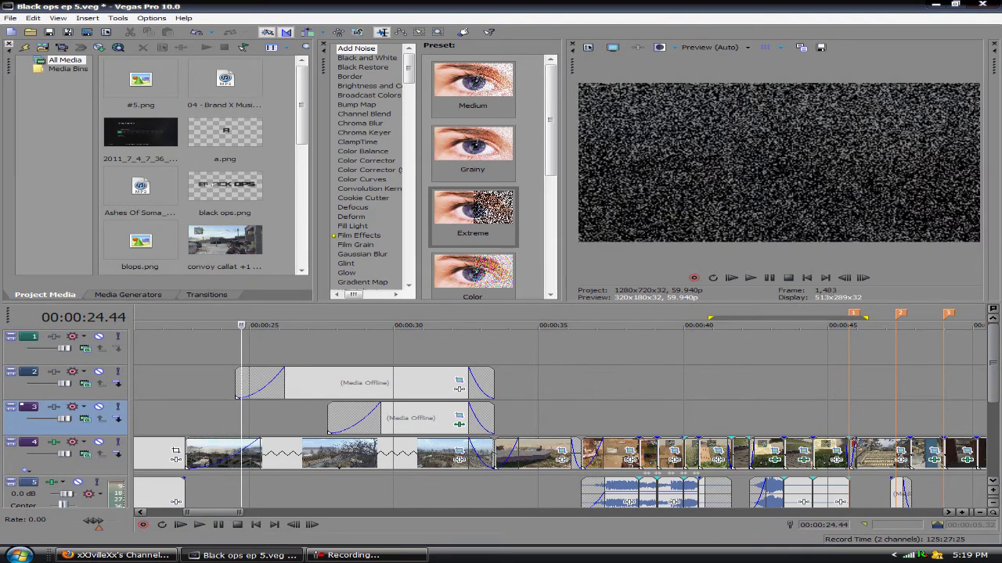
# Select the timeline range from 00:00:23.43 to 00:00:37.32 and start a render to the Desktop named gfgafgwer
pyautogui.moveTo(610, 344); pyautogui.dragTo(211, 345)
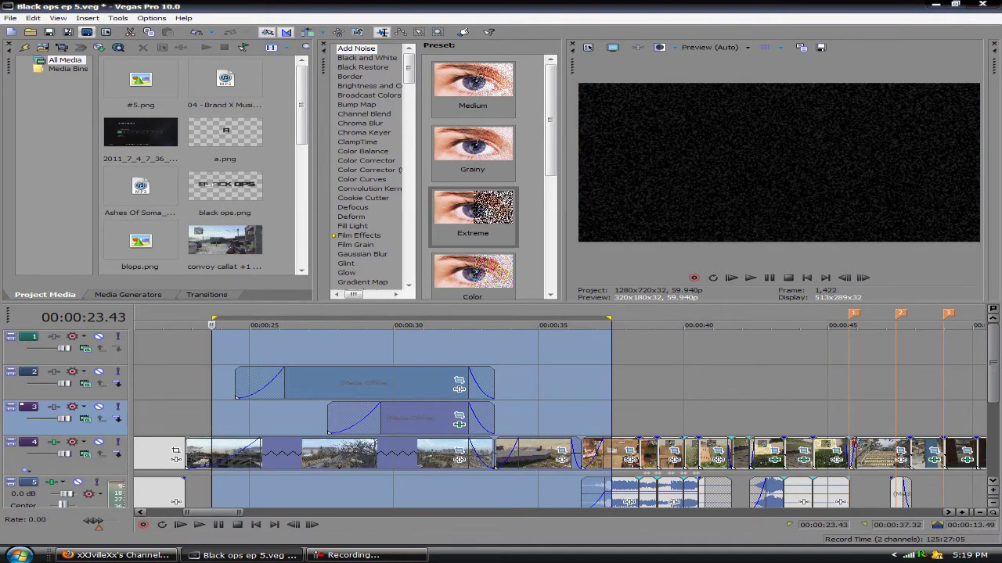
pyautogui.click(87, 32)
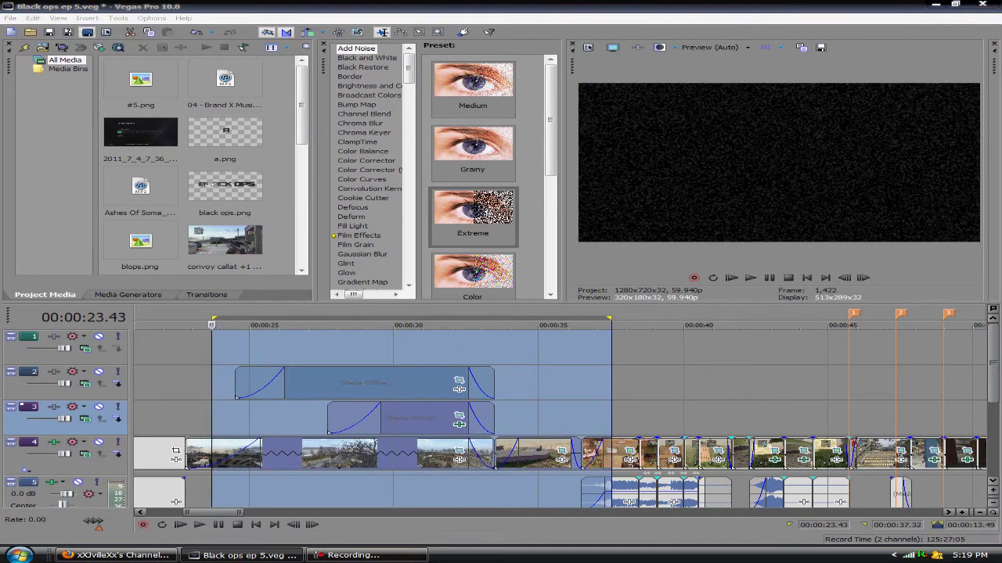
pyautogui.click(621, 277)
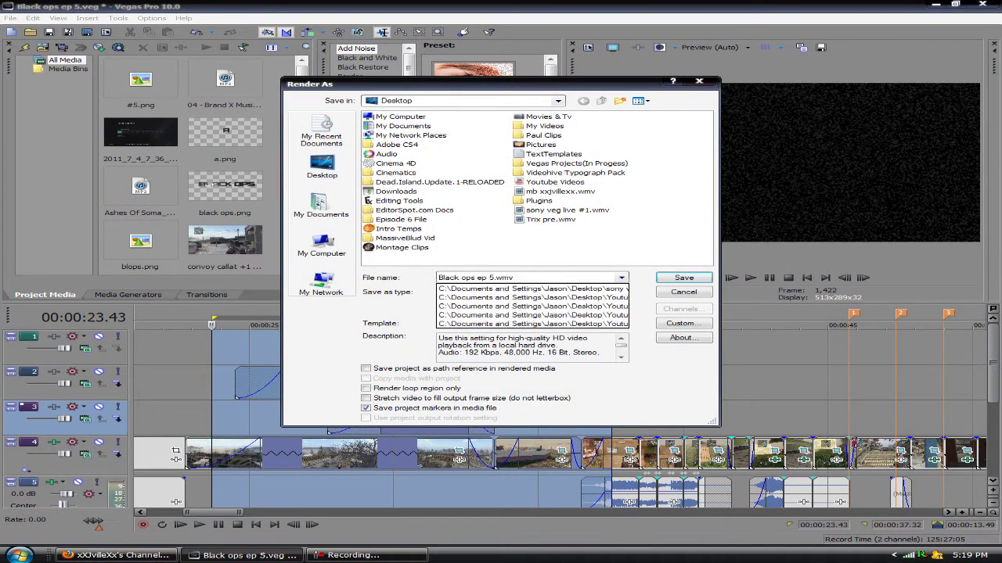
pyautogui.click(621, 278)
pyautogui.write('gfgafgwer')
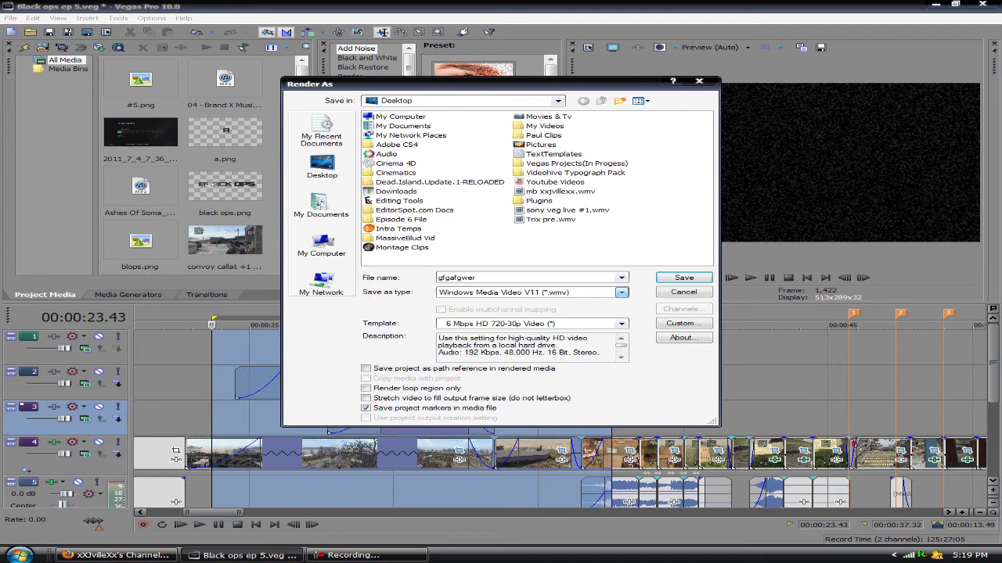
# Keep Windows Media Video V11 as the render format, enable rendering the loop region only, and cancel the render
pyautogui.click(621, 291)
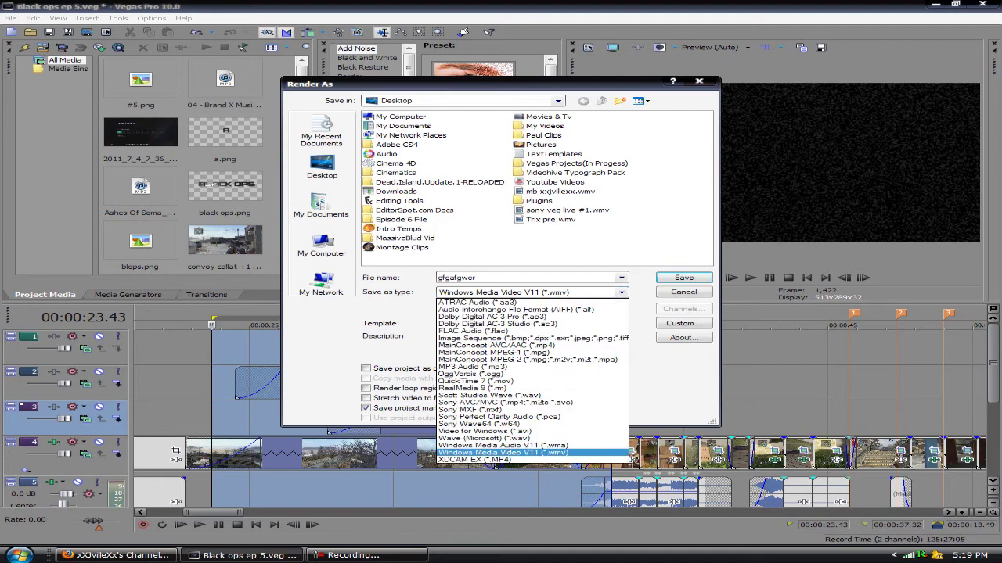
pyautogui.click(621, 292)
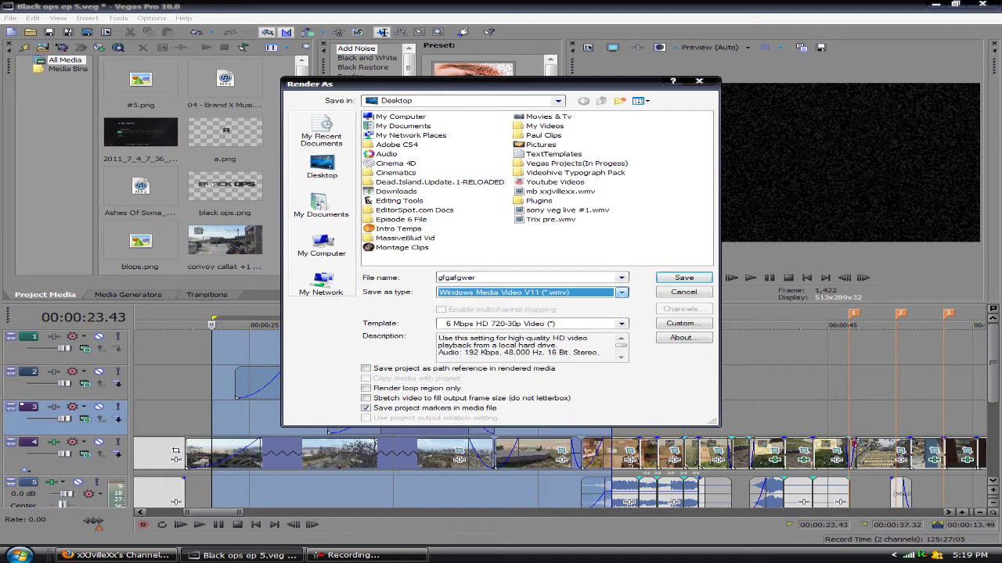
pyautogui.click(622, 292)
pyautogui.press('Return')
pyautogui.click(366, 388)
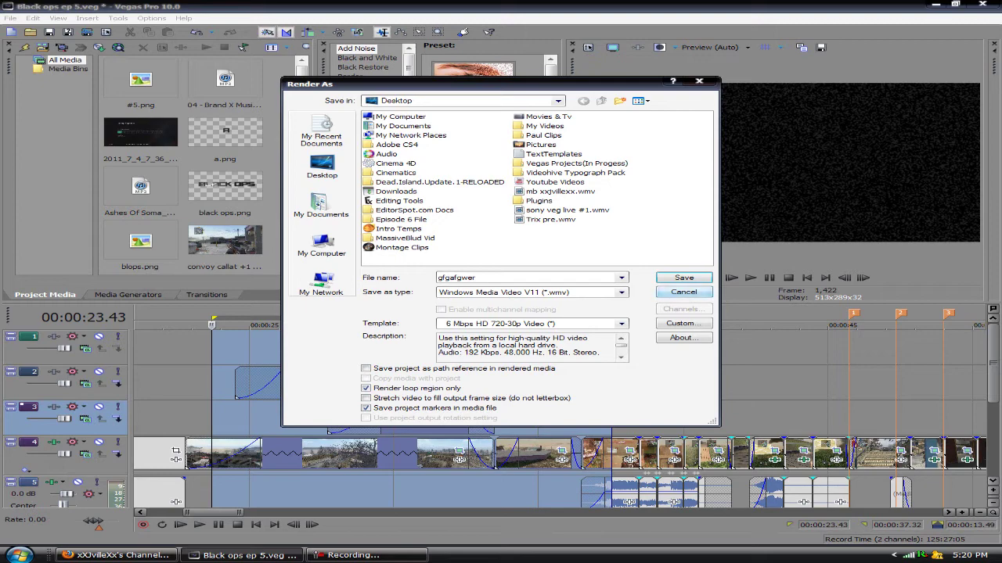
pyautogui.click(684, 292)
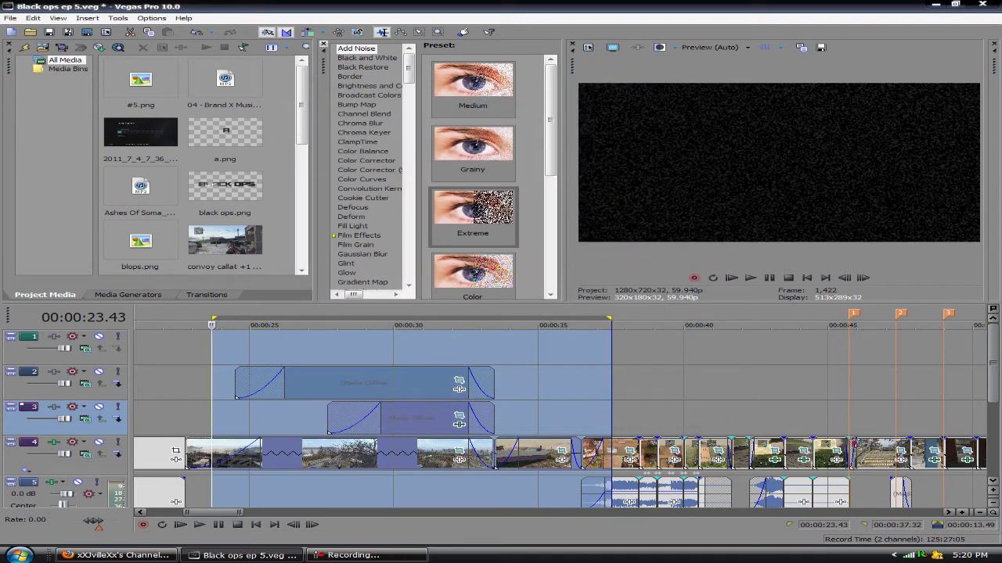
# Insert a new video track above the empty first track
pyautogui.click(208, 348)
pyautogui.rightClick(342, 348)
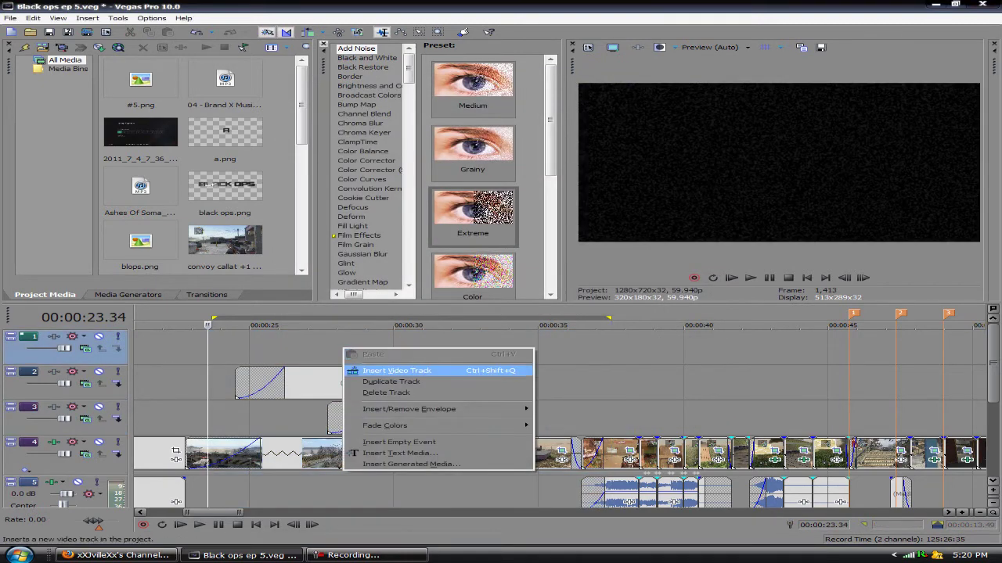
pyautogui.click(376, 371)
pyautogui.click(196, 348)
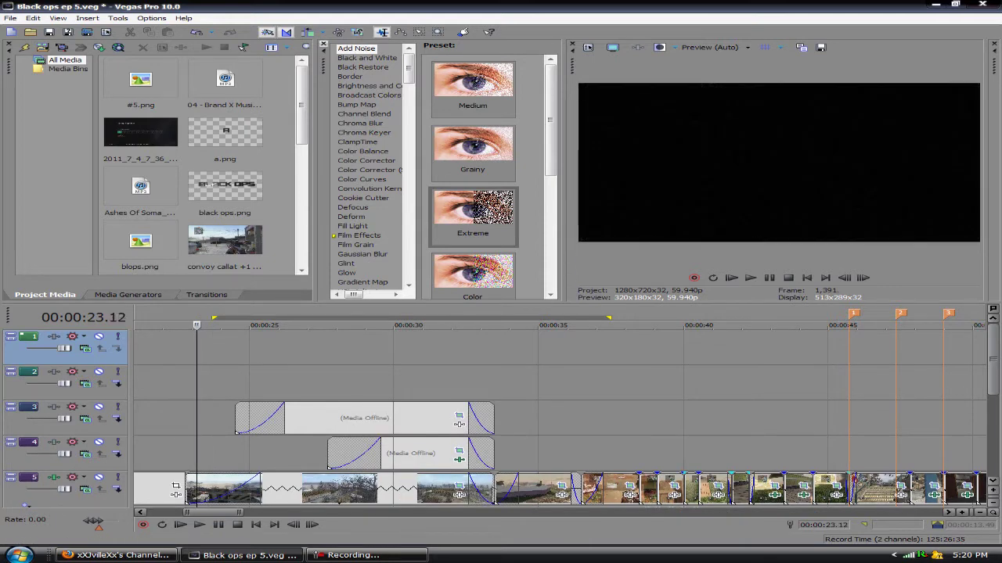
# Mark the timeline range from 00:00:22.12 to 00:00:36.28 and place the cursor at 00:00:38.28
pyautogui.moveTo(168, 348); pyautogui.dragTo(580, 349)
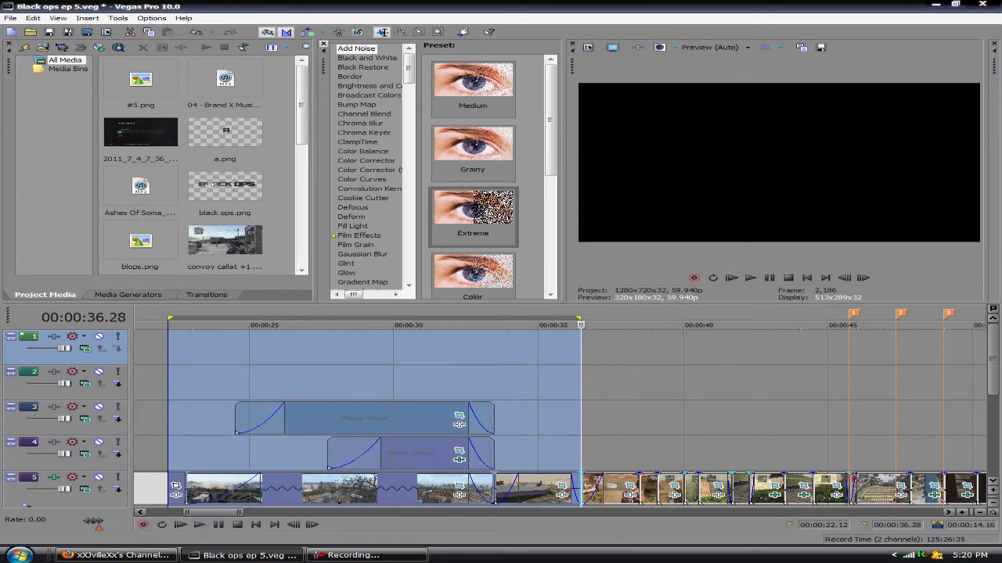
pyautogui.click(639, 383)
# Examine the arrangement of clips and audio on the lower tracks, including a close look around 00:00:38
pyautogui.scroll(-1, 638, 383)
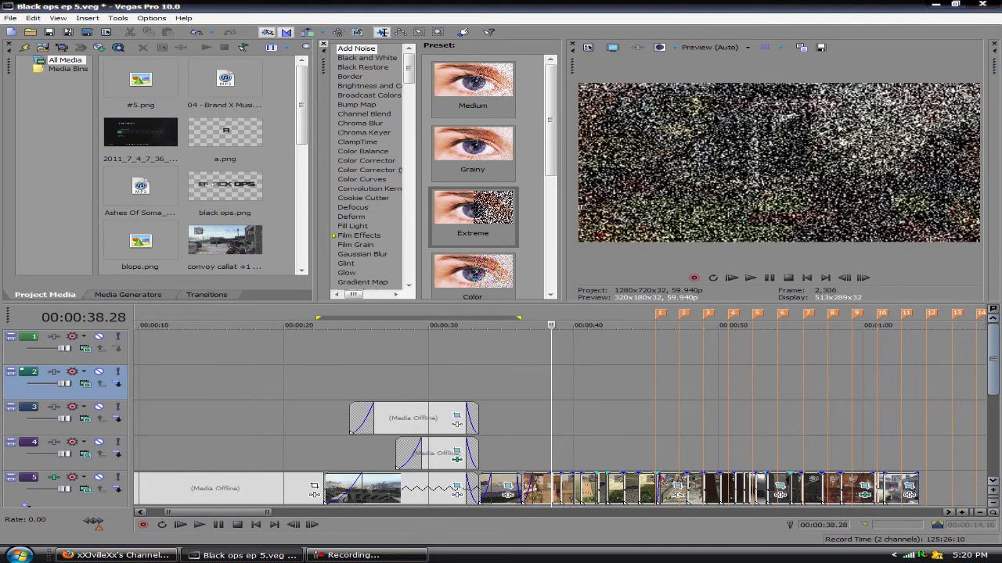
pyautogui.moveTo(993, 360); pyautogui.dragTo(993, 388)
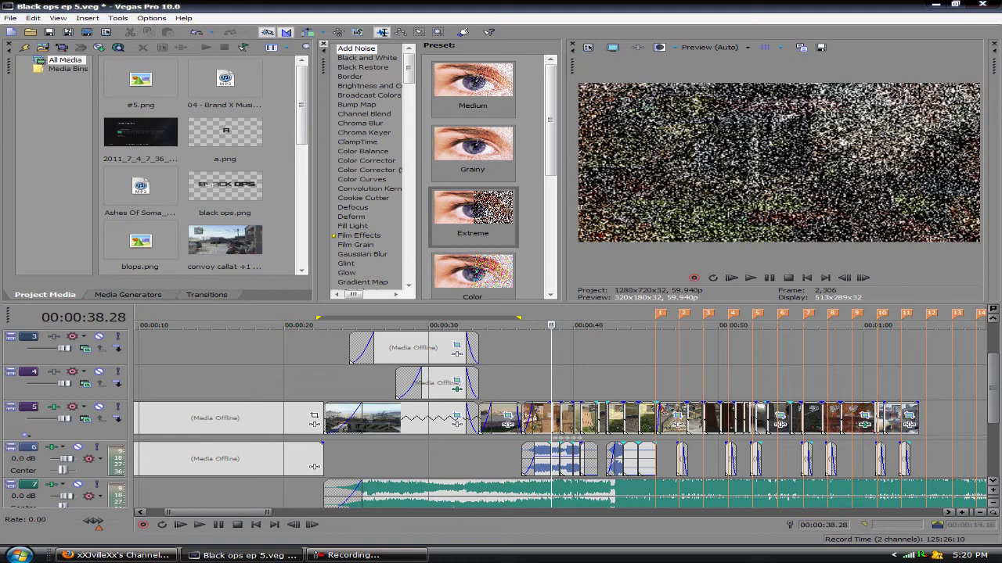
pyautogui.scroll(-4, 551, 415)
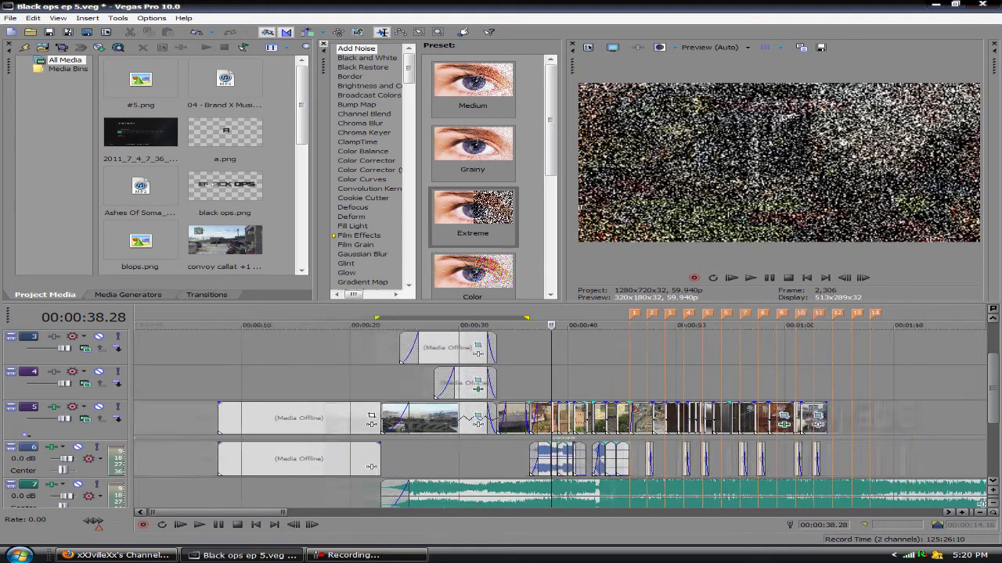
pyautogui.press('Up')
pyautogui.press('Up')
pyautogui.press('Up')
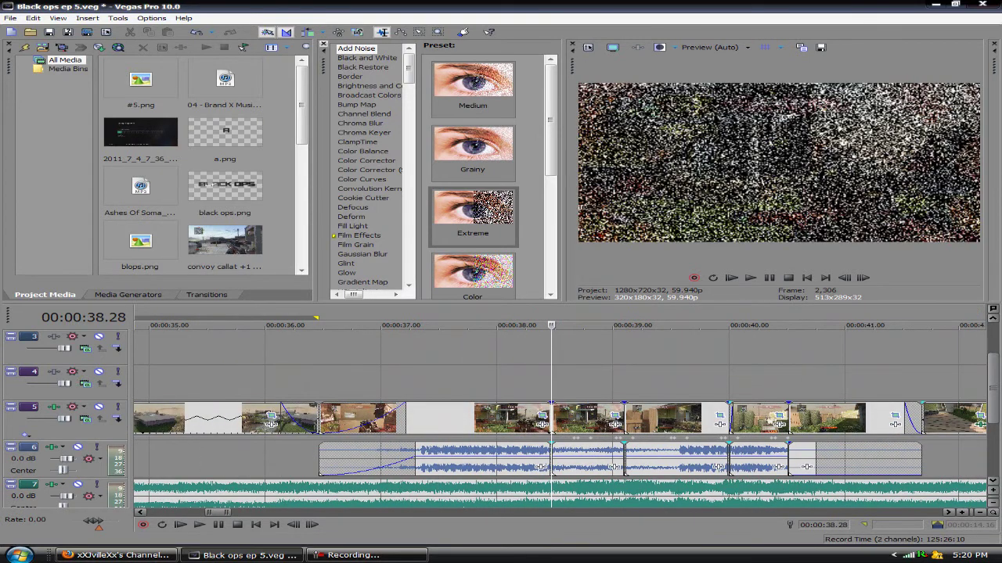
pyautogui.press('Down')
# Move the timeline cursor to 00:00:36.26, just before the audio clip on track 6 begins
pyautogui.click(477, 384)
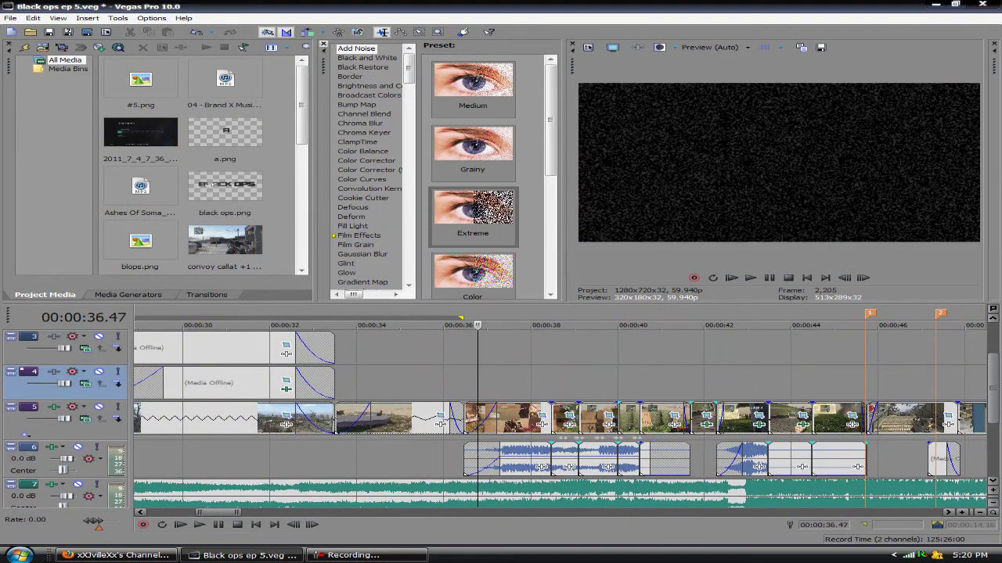
pyautogui.click(489, 383)
pyautogui.moveTo(489, 325); pyautogui.dragTo(463, 324)
pyautogui.press('Right')
pyautogui.press('Right')
pyautogui.press('Right')
pyautogui.press('Right')
pyautogui.press('alt')
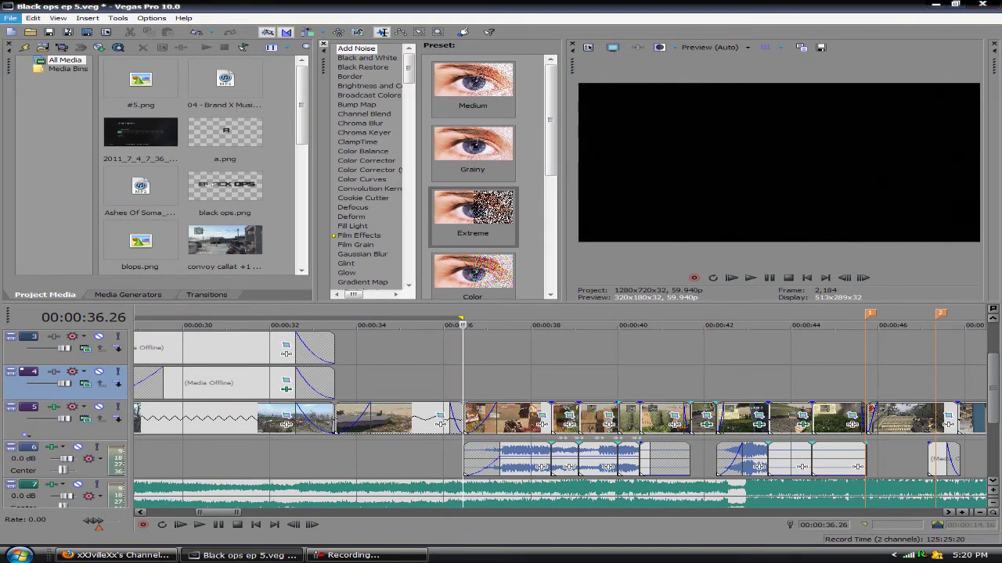
# Look over the project file commands, close them, and place the timeline cursor at 00:00:37.55 over the track 5 clips
pyautogui.click(10, 18)
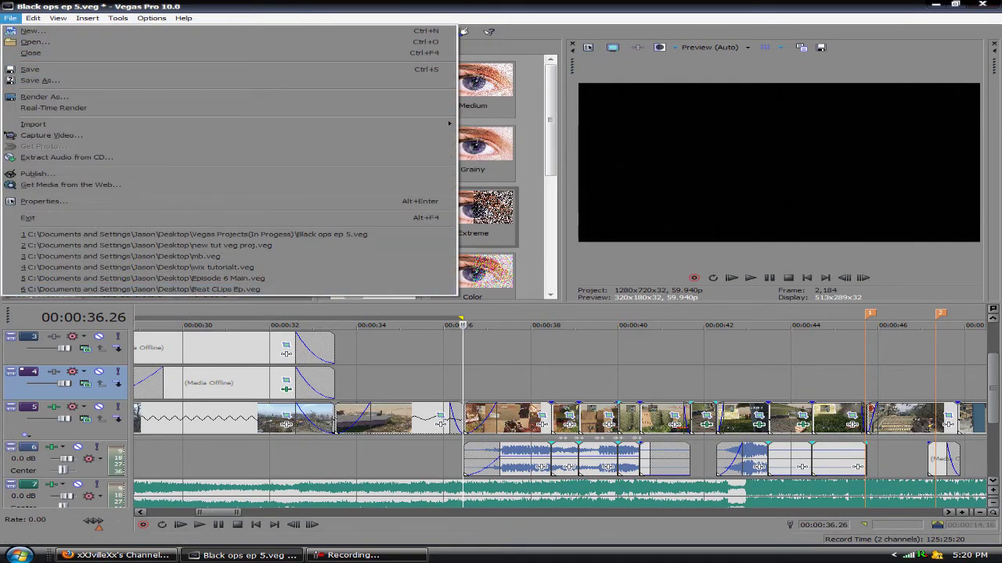
pyautogui.click(517, 348)
pyautogui.click(522, 383)
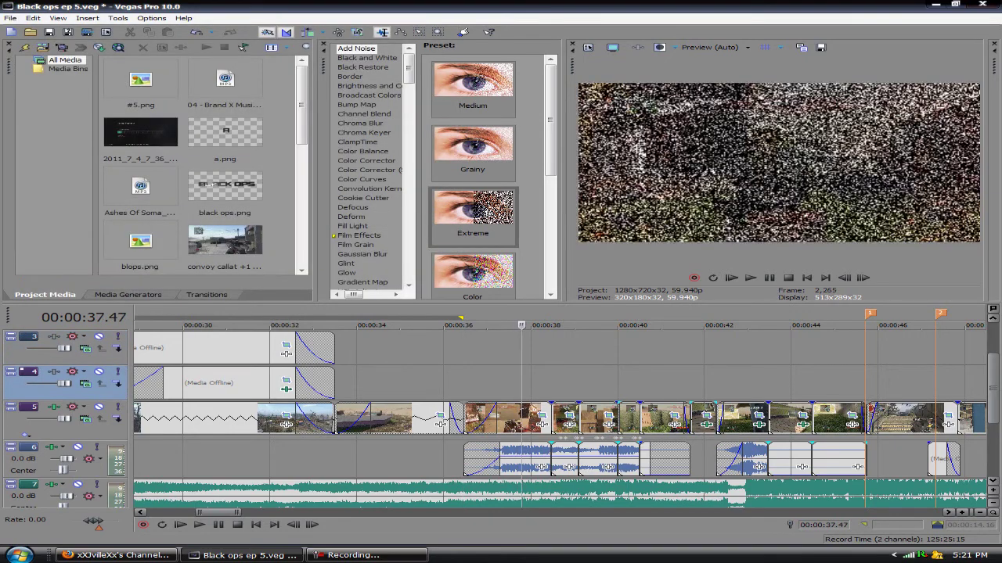
pyautogui.click(527, 384)
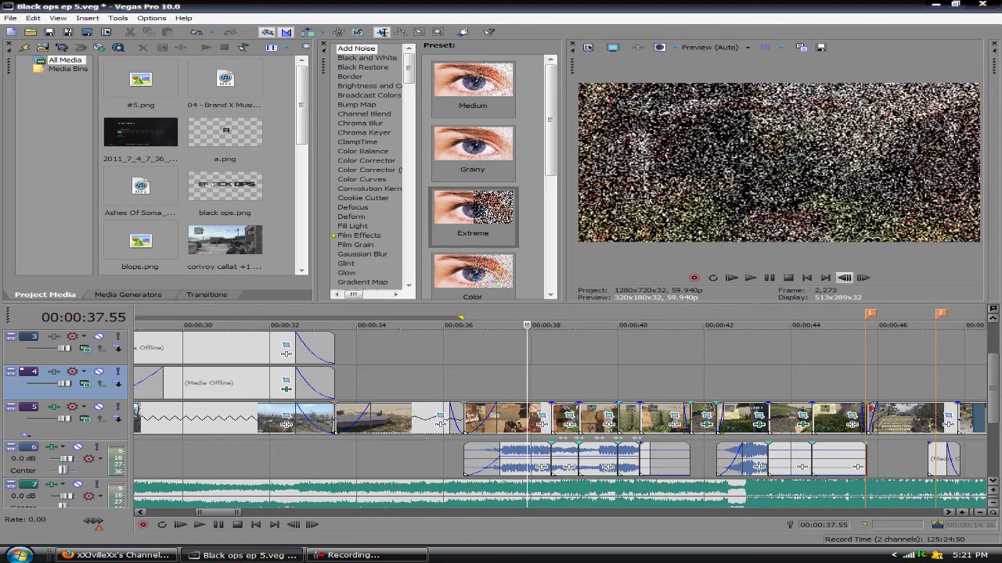
# Place the timeline cursor at 00:00:44.42 and nudge it forward eight small increments
pyautogui.click(821, 381)
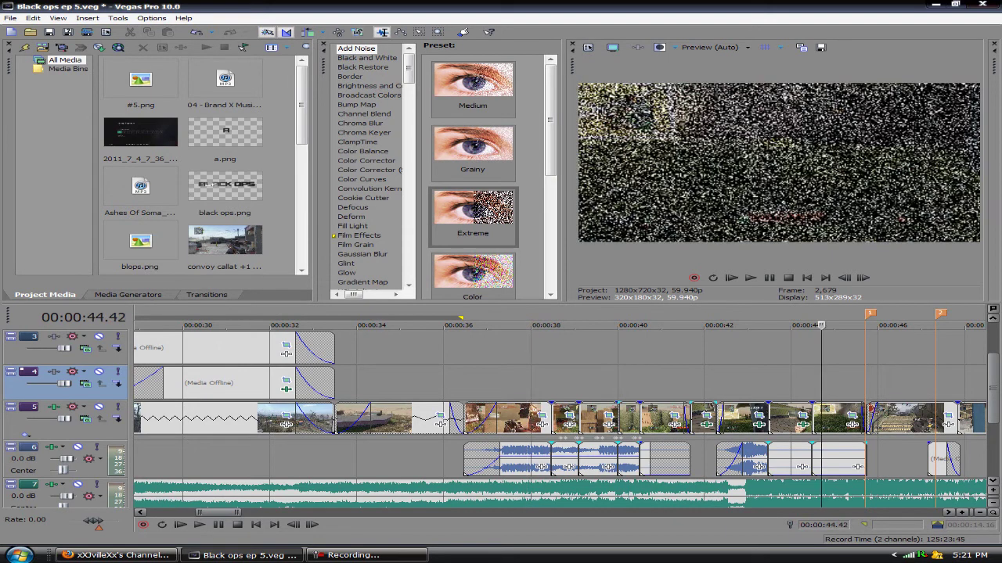
pyautogui.press('Right')
pyautogui.press('Right')
pyautogui.press('Right')
pyautogui.press('Right')
pyautogui.press('Right')
pyautogui.press('Right')
pyautogui.press('Right')
pyautogui.press('Right')
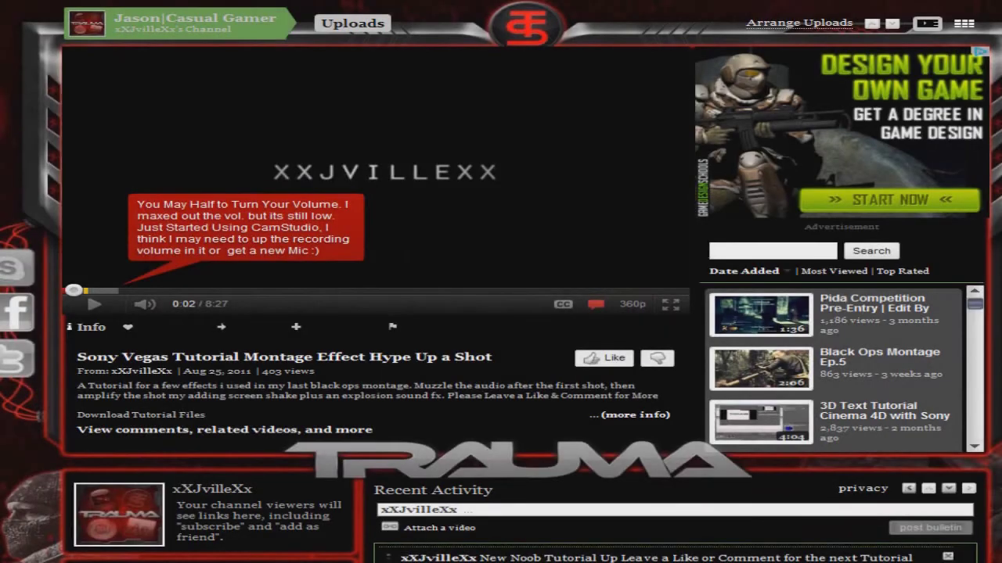
# In the web browser, play the "Sony Vegas Tutorial Montage Effect Hype Up a Shot" video on the channel page
pyautogui.click(94, 305)
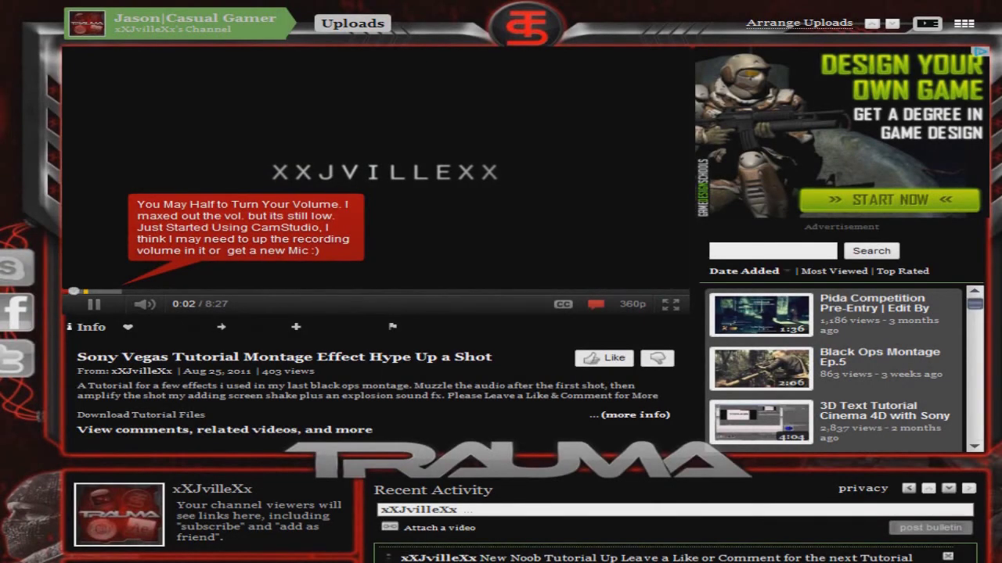